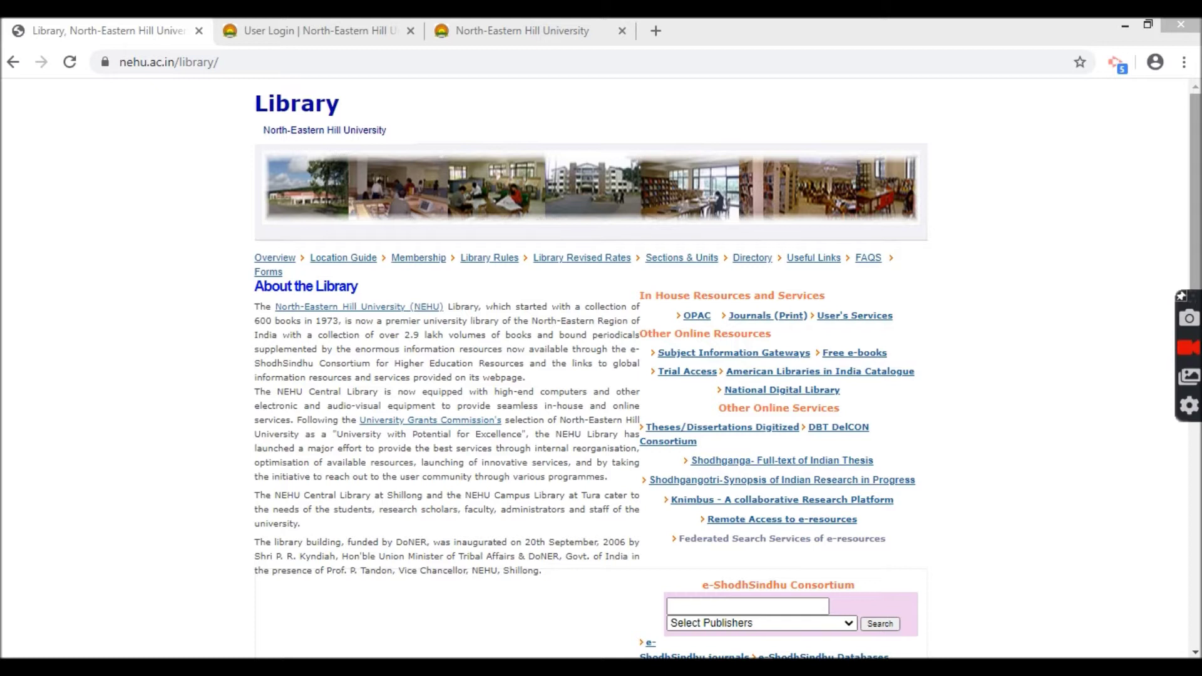
Step: Open the library's 'Remote Access to e-resources' link in a new background tab
scroll(765, 262, down, 3)
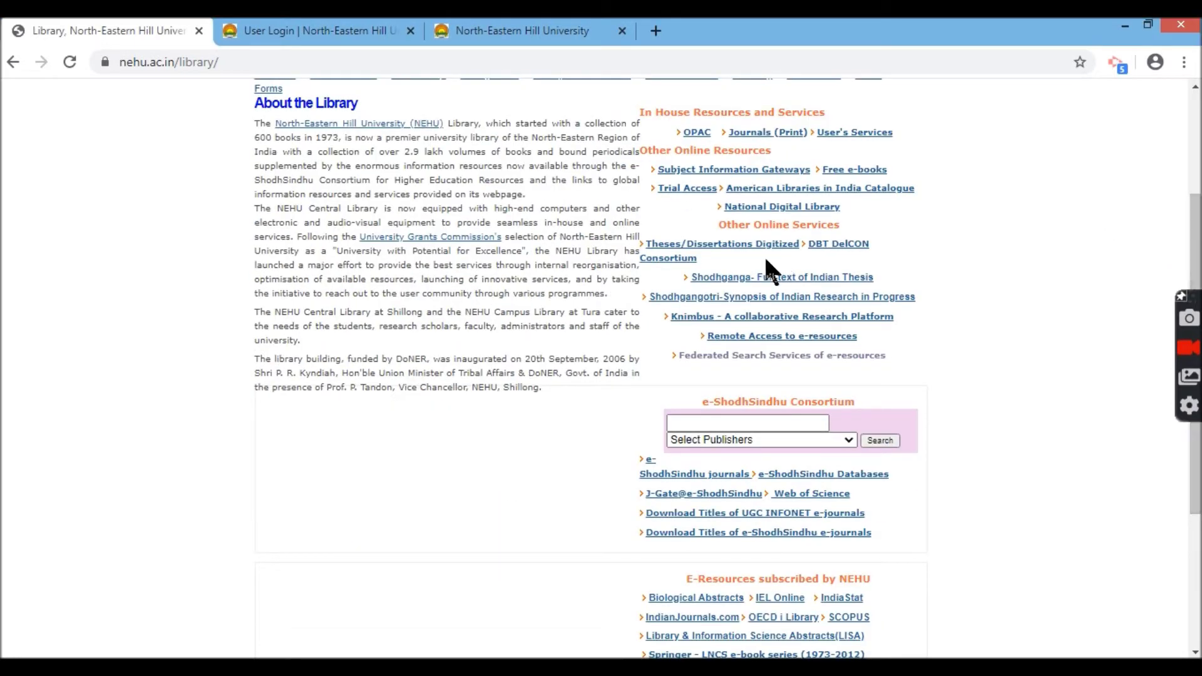
right_click(765, 338)
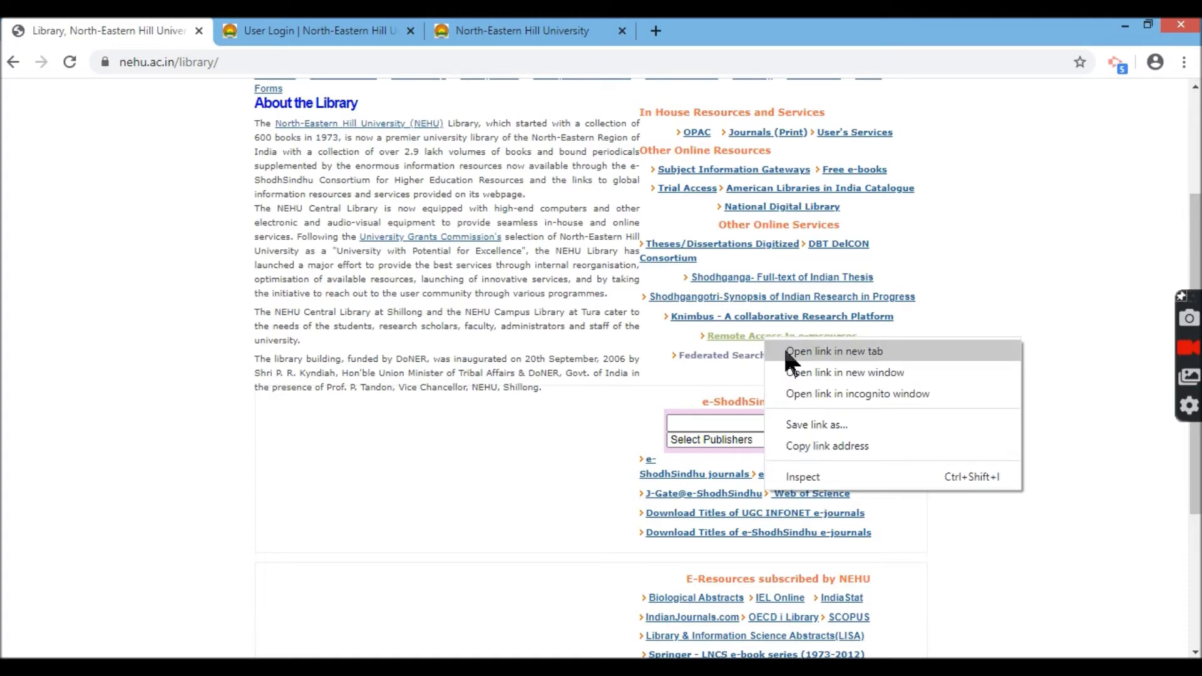
click(786, 351)
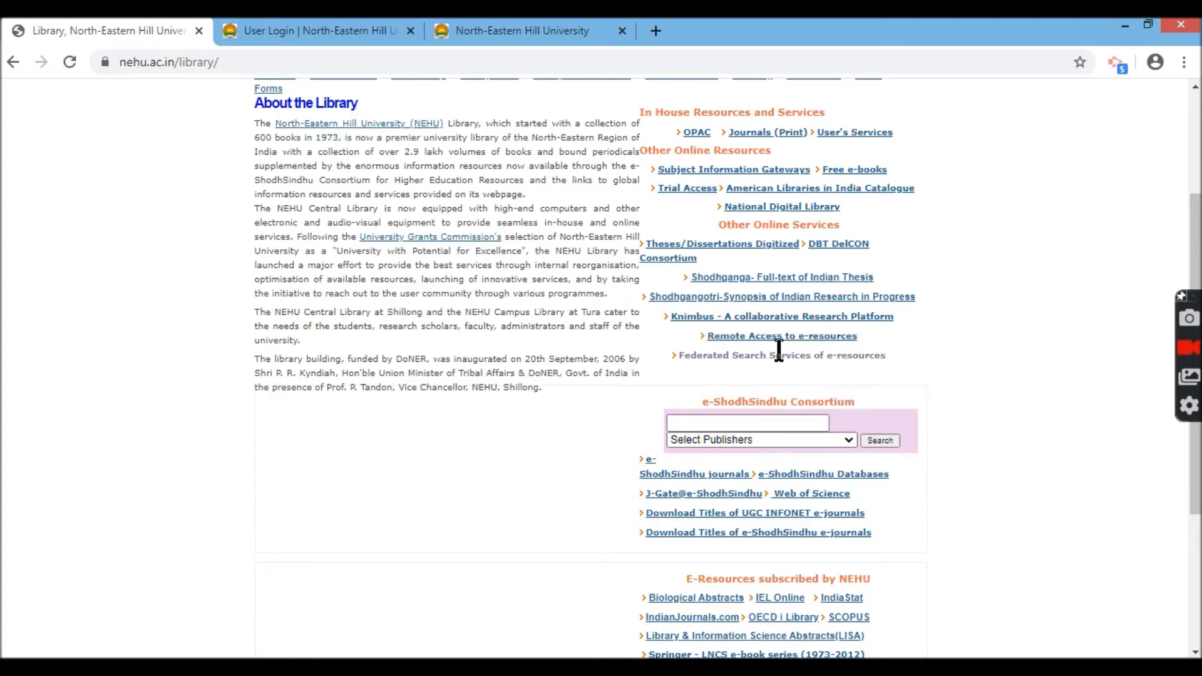
Step: Go through the library login tab to the NEHU Central Library e-resources home page
click(566, 30)
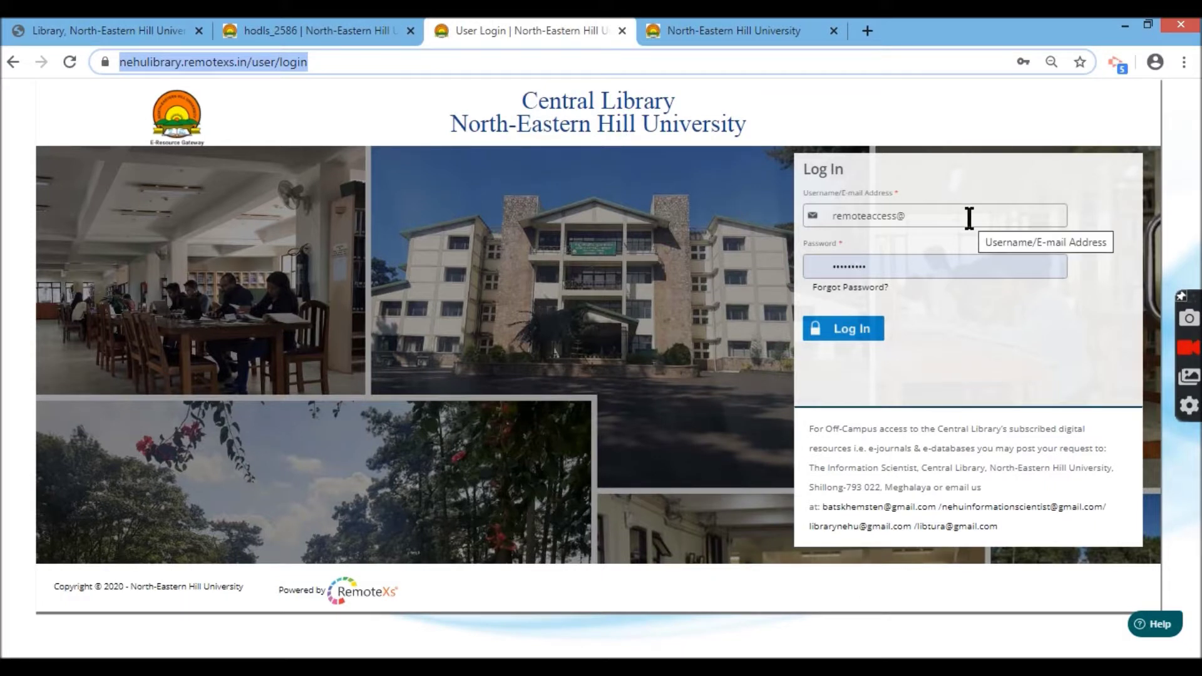
click(770, 35)
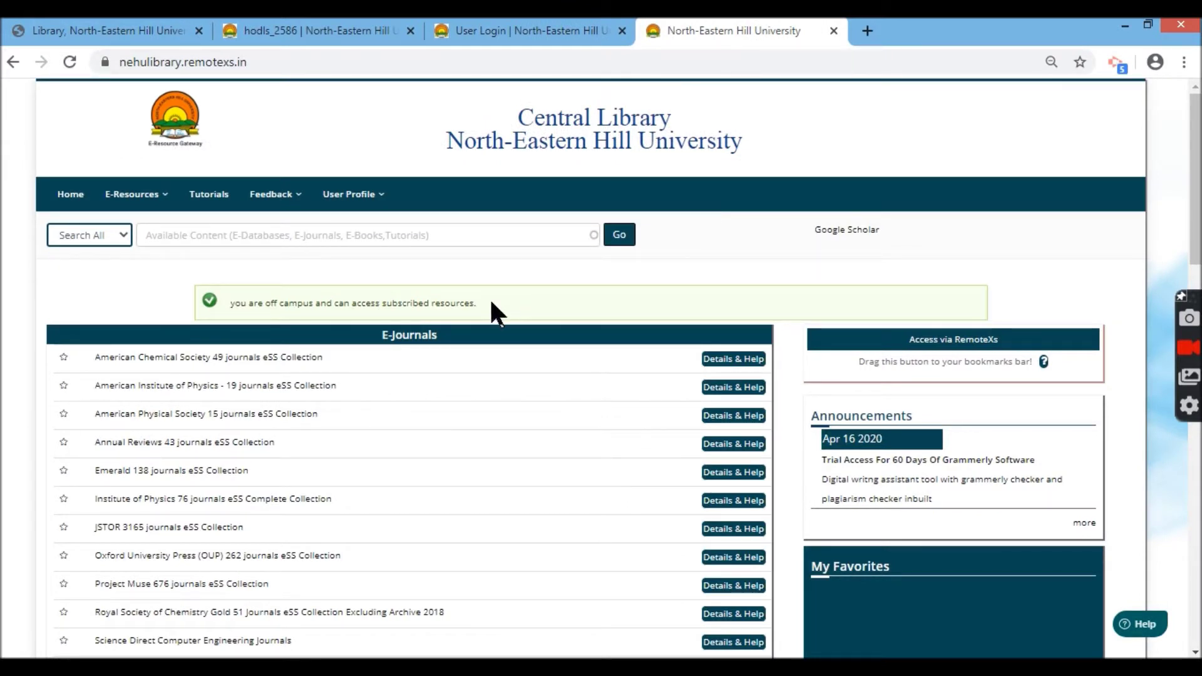
Step: Highlight the off-campus access notice, then open Web of Science from the E-Databases list
drag(490, 299, 231, 316)
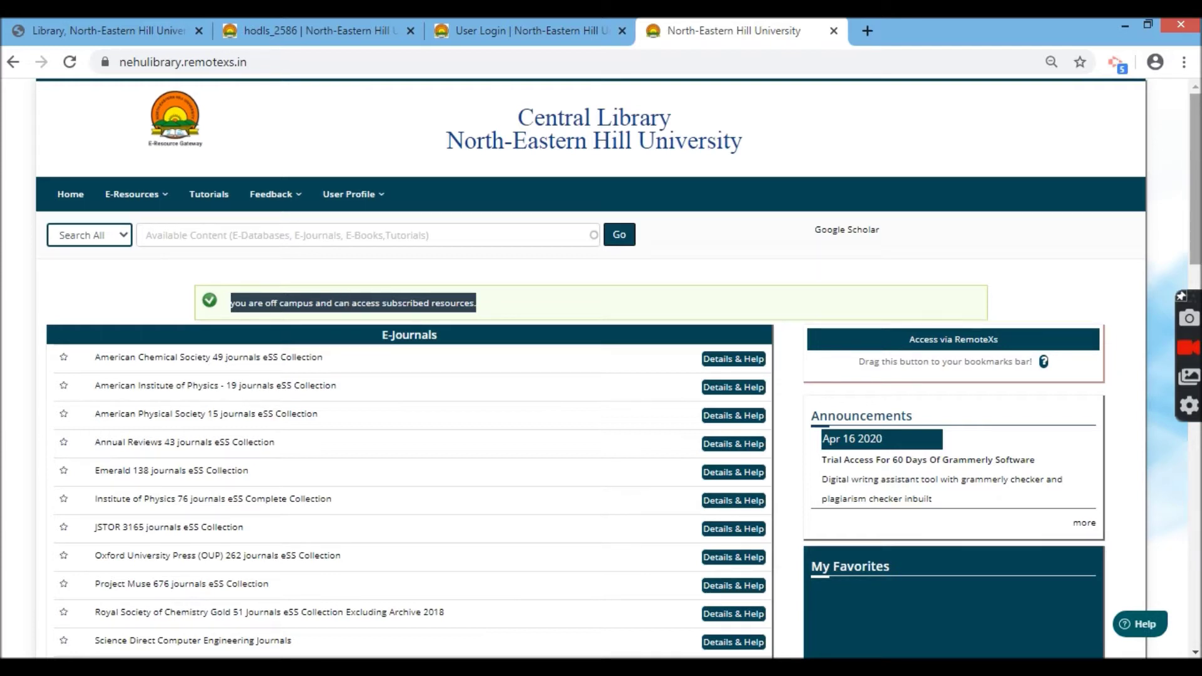
scroll(600, 370, down, 3)
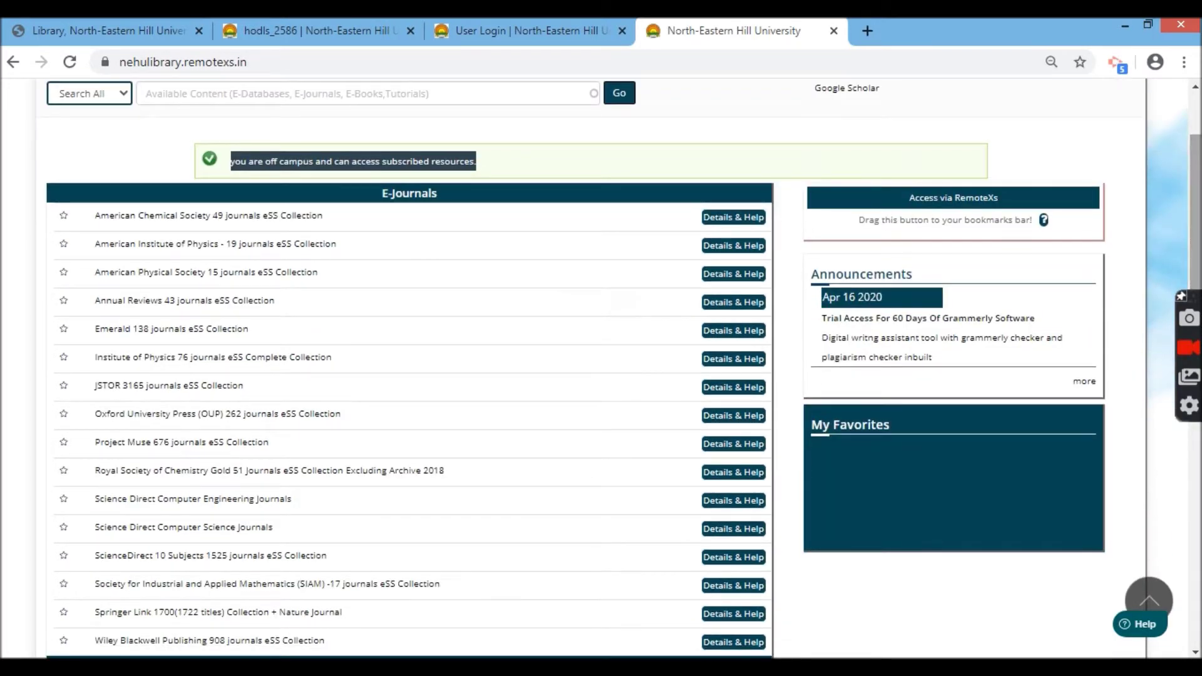
scroll(601, 369, down, 3)
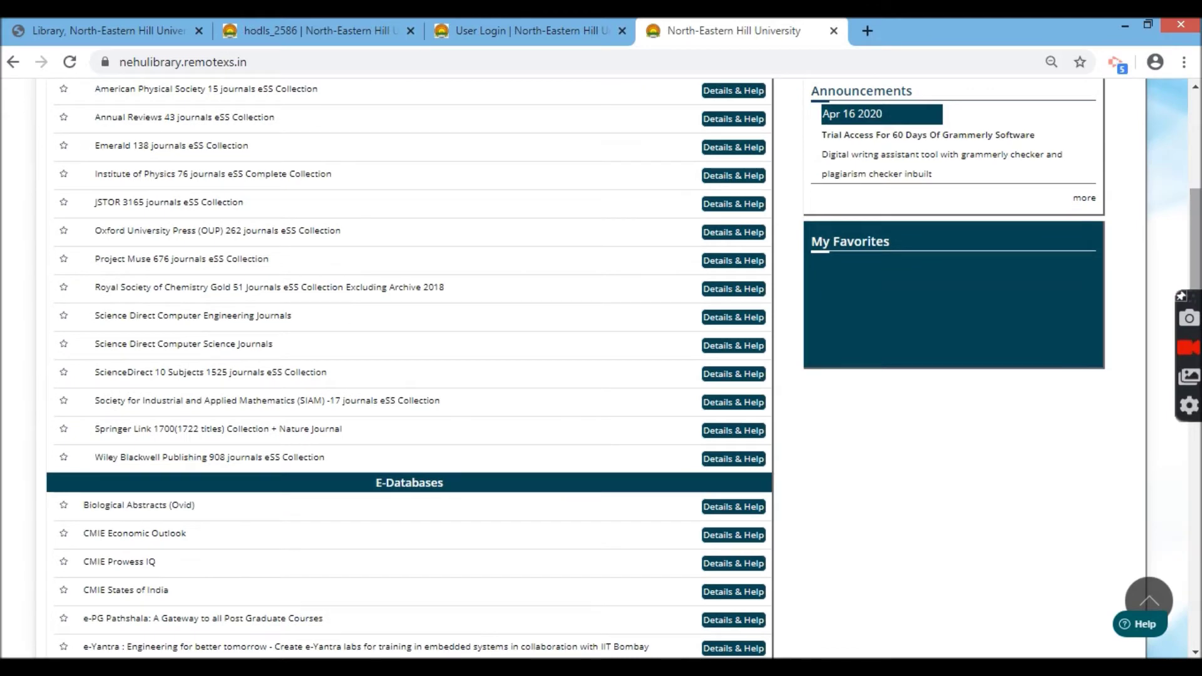
scroll(601, 369, down, 8)
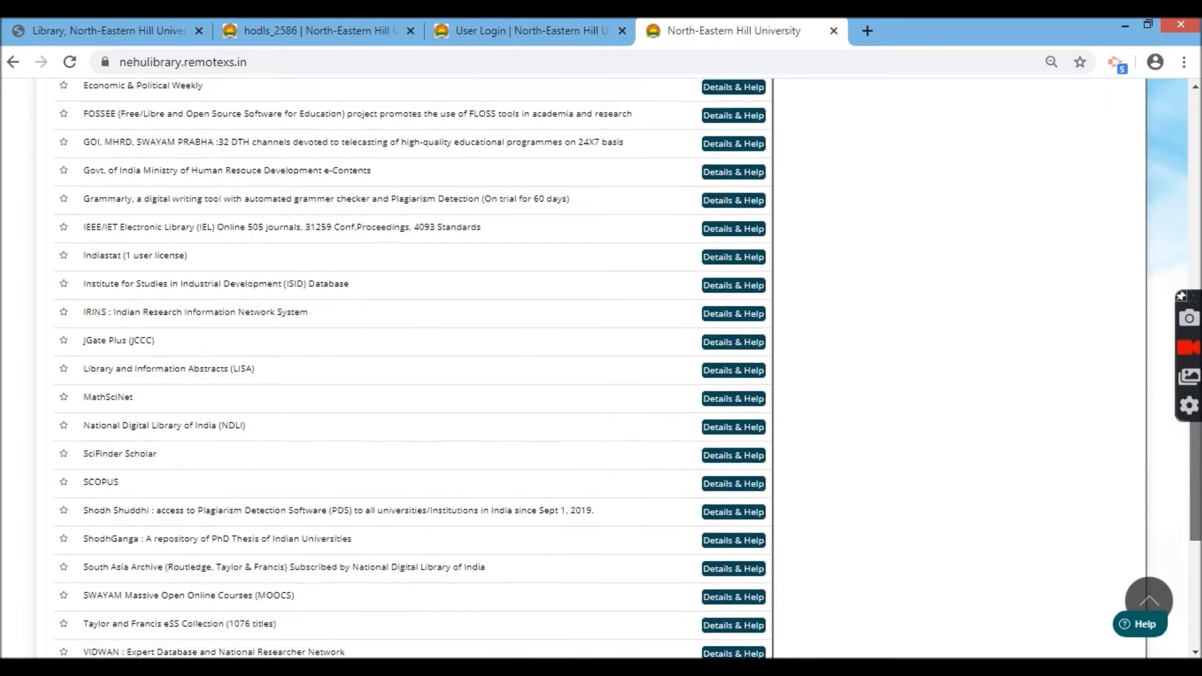
scroll(409, 369, down, 1)
scroll(409, 369, down, 2)
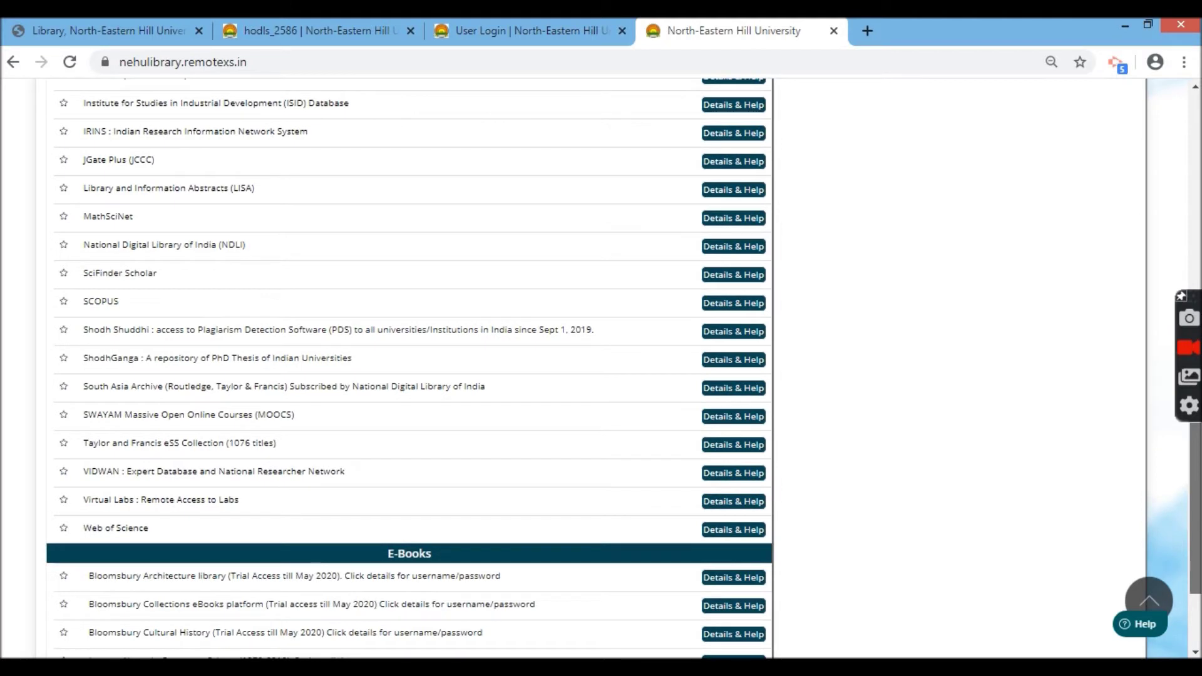
scroll(877, 461, down, 1)
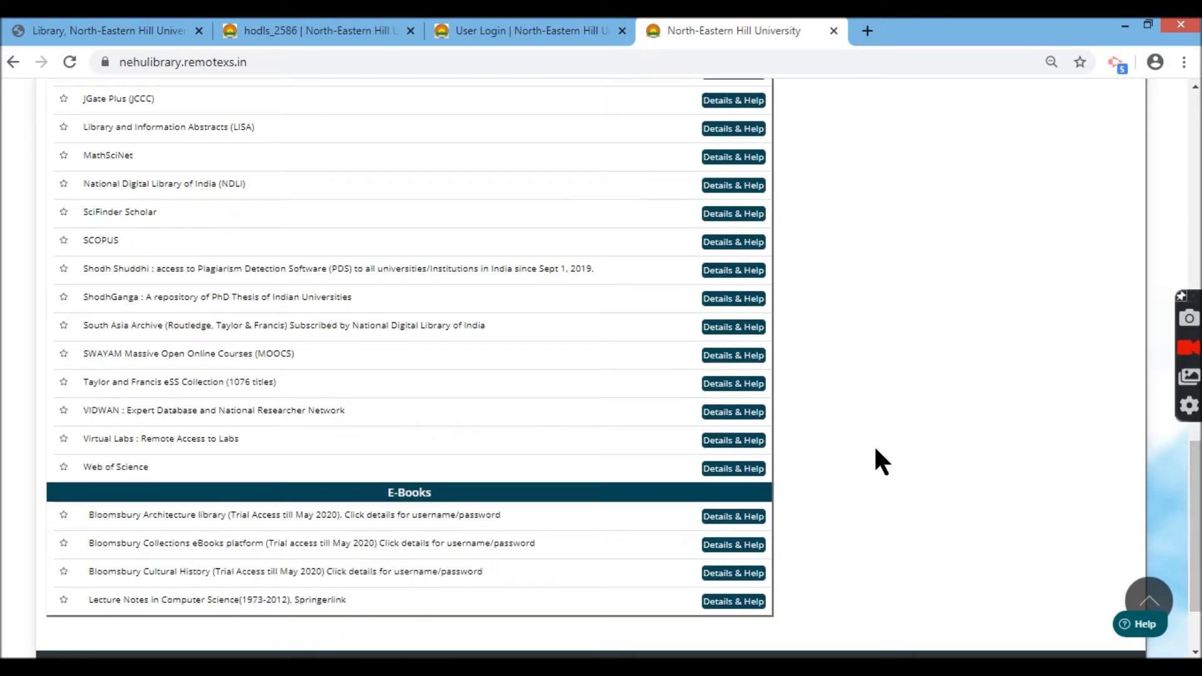
click(733, 470)
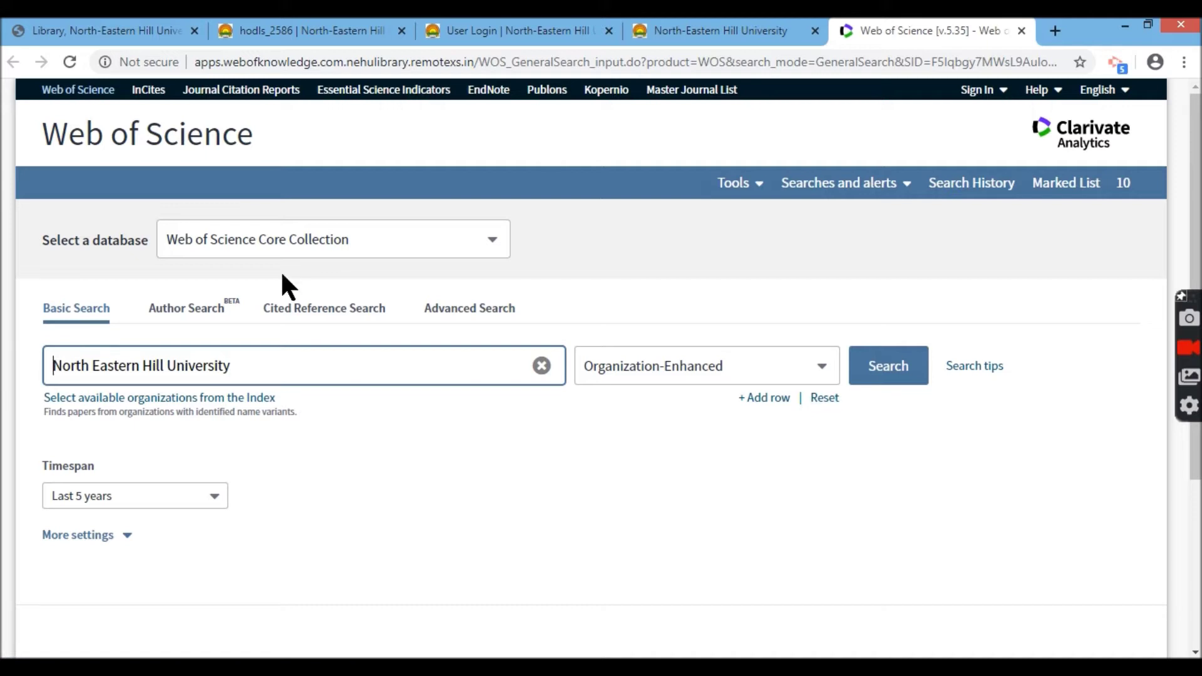
Step: Search All Databases for 'North Eastern Hill University'
click(316, 241)
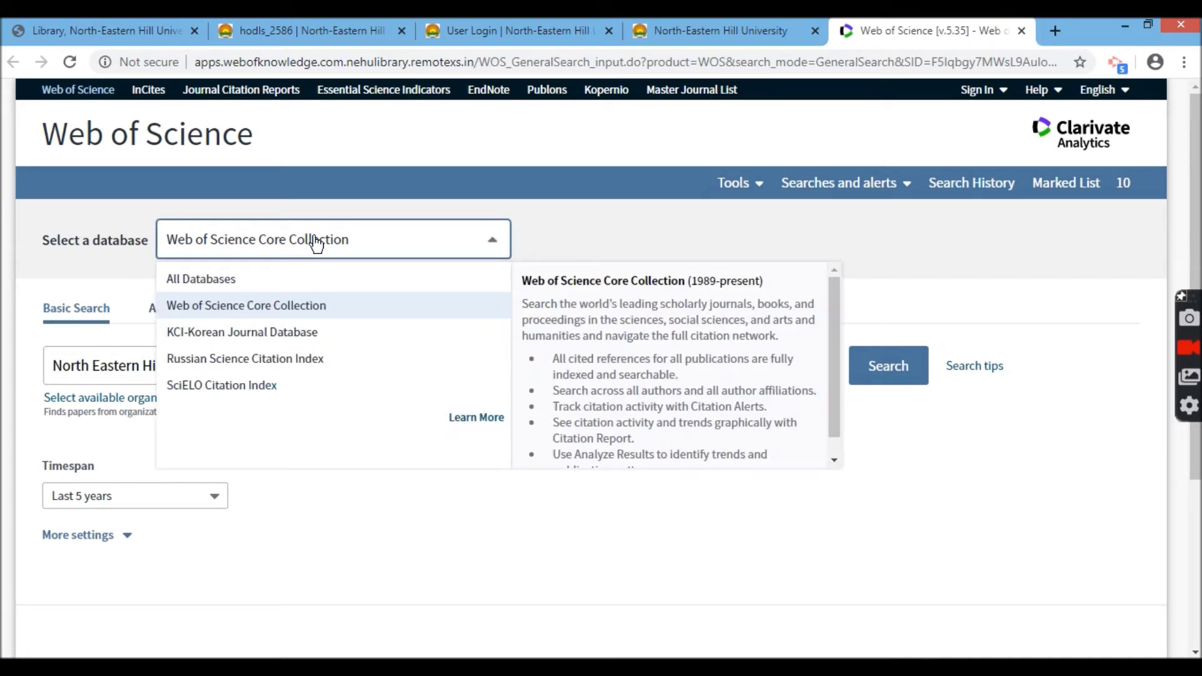
click(197, 279)
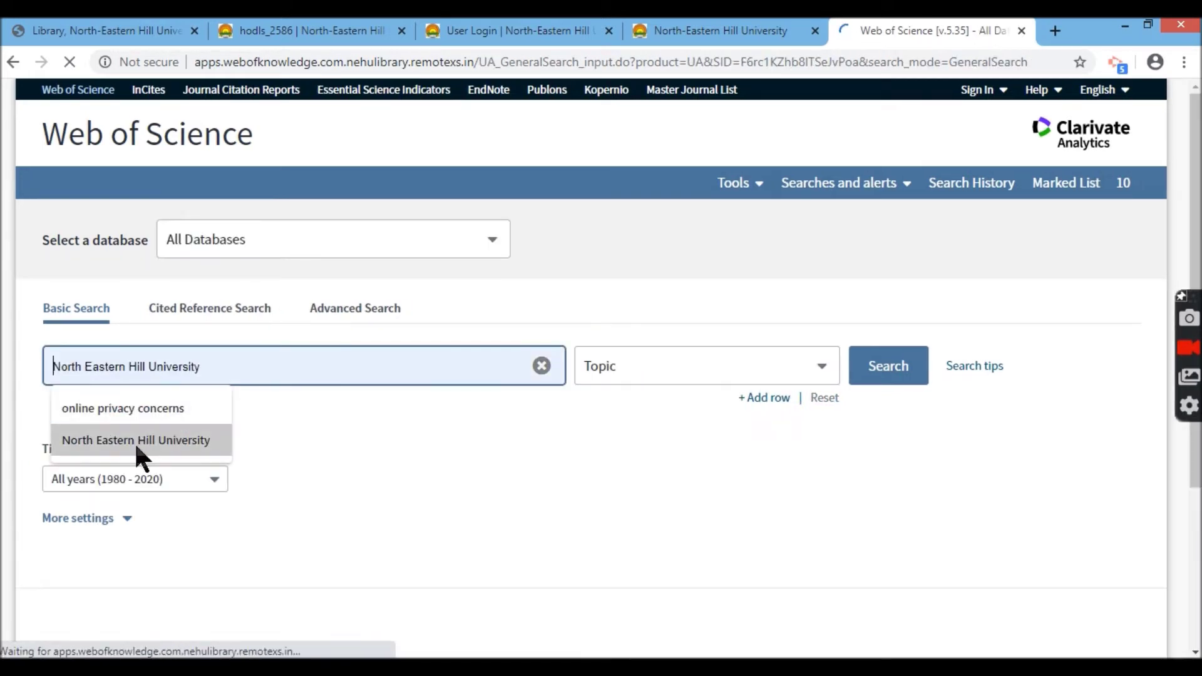
click(134, 441)
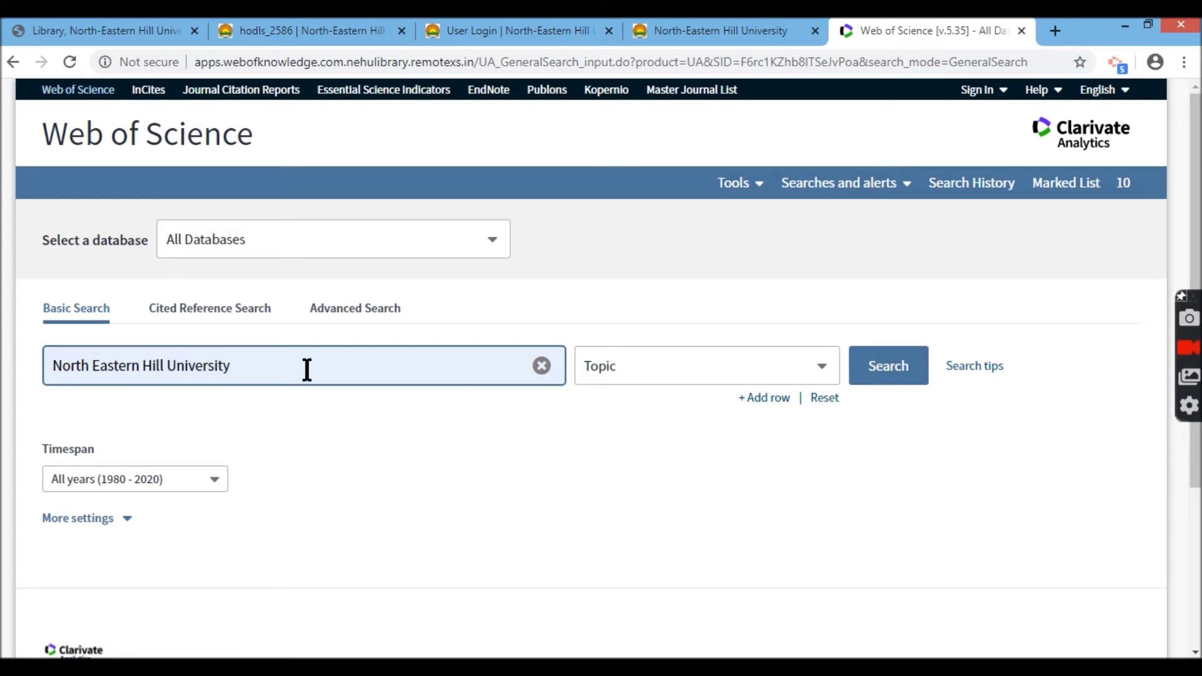
Step: Change the North Eastern Hill University search field from Topic to Address
click(720, 381)
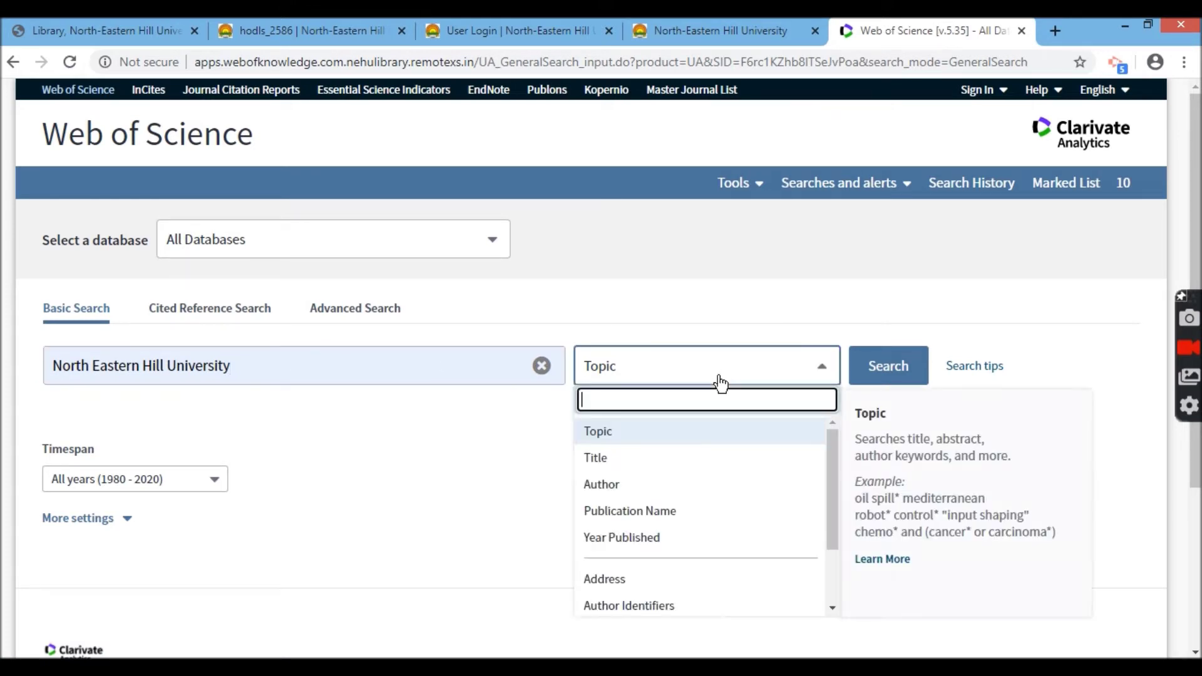
drag(833, 449, 830, 470)
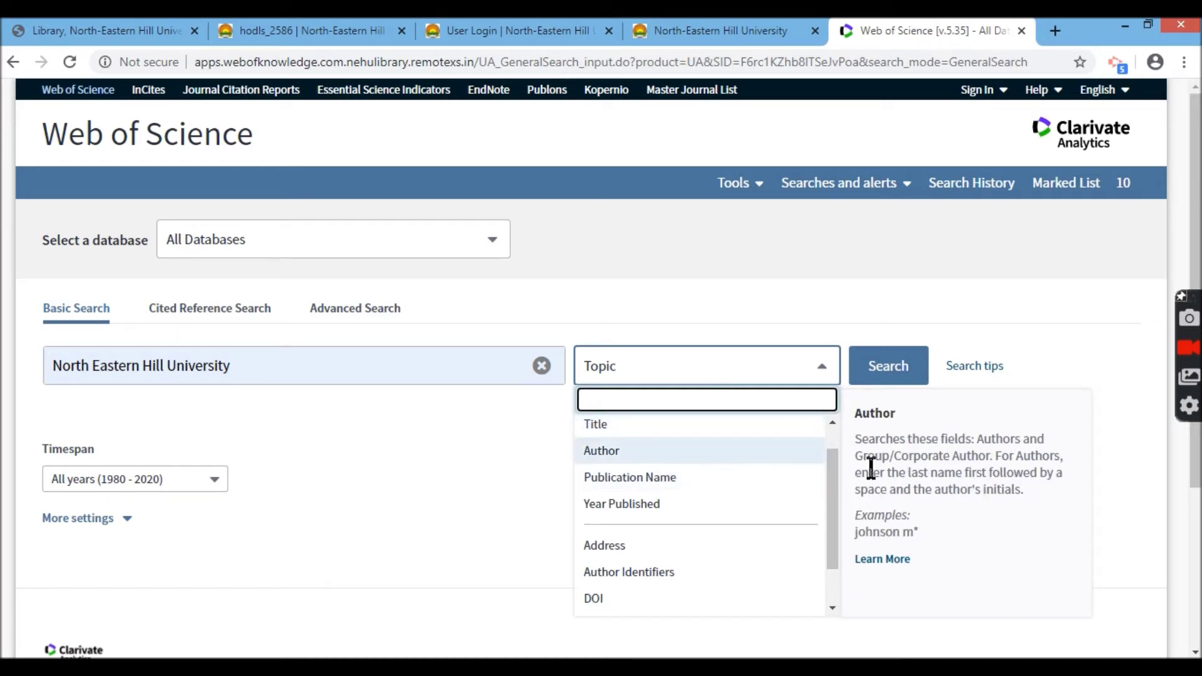
drag(834, 516, 832, 537)
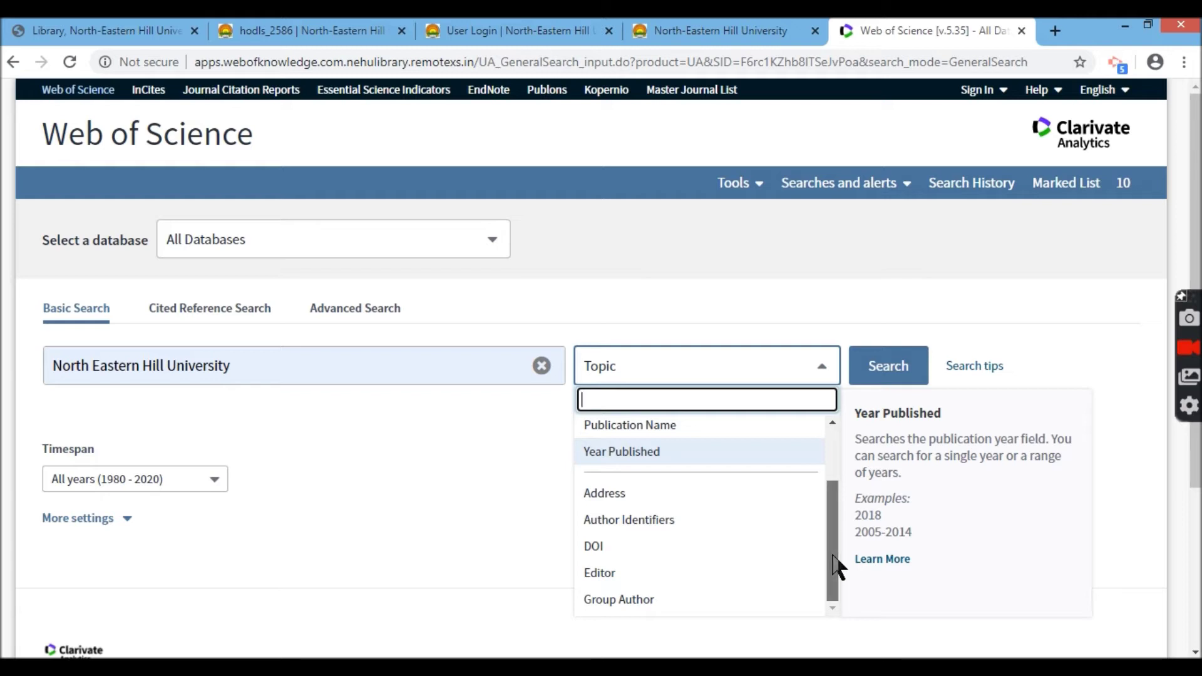
click(602, 493)
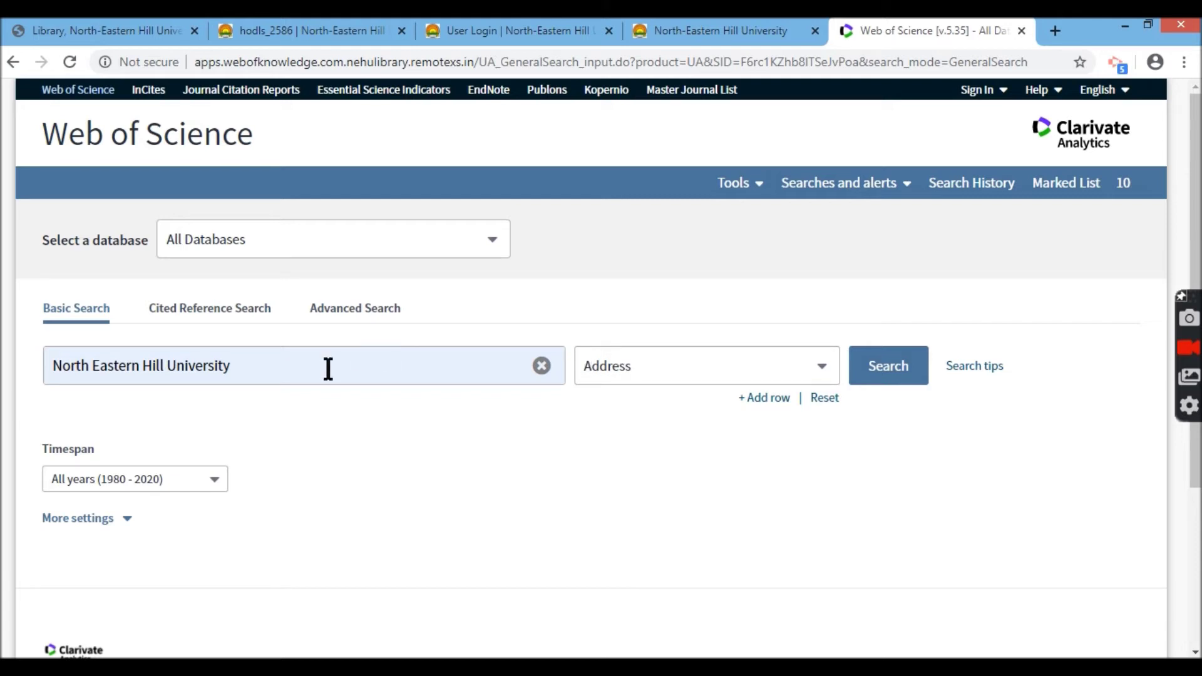
Step: Limit the timespan to the last 5 years and run the search, yielding 765 results
click(182, 479)
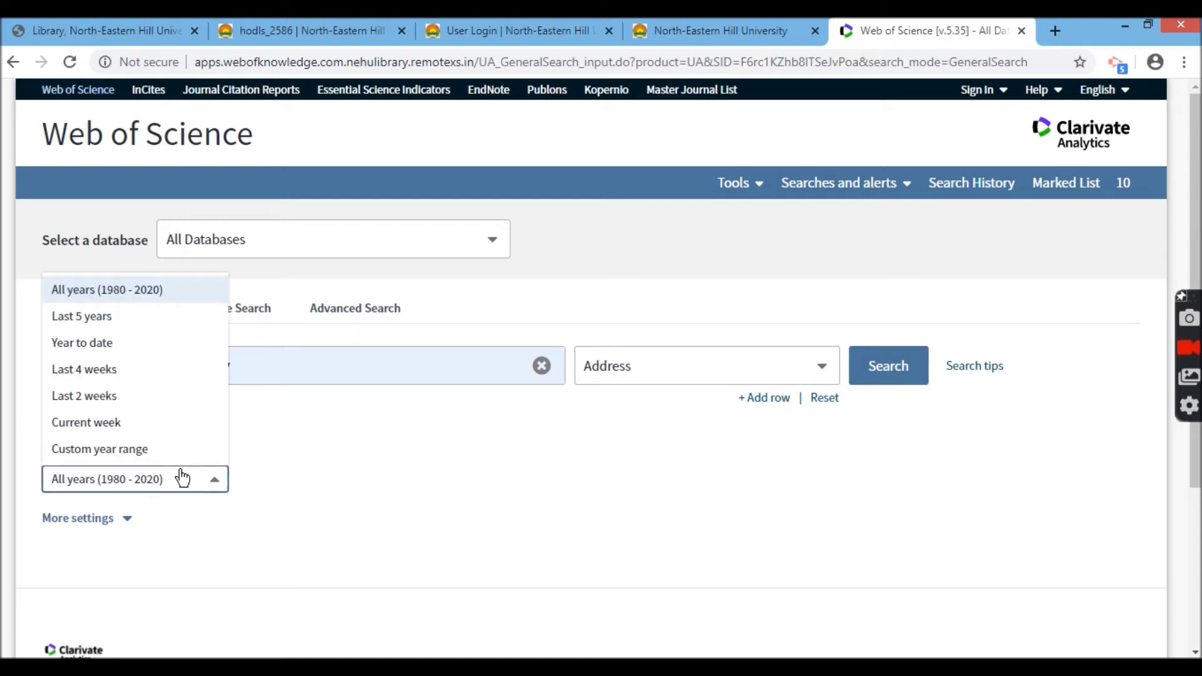
click(111, 320)
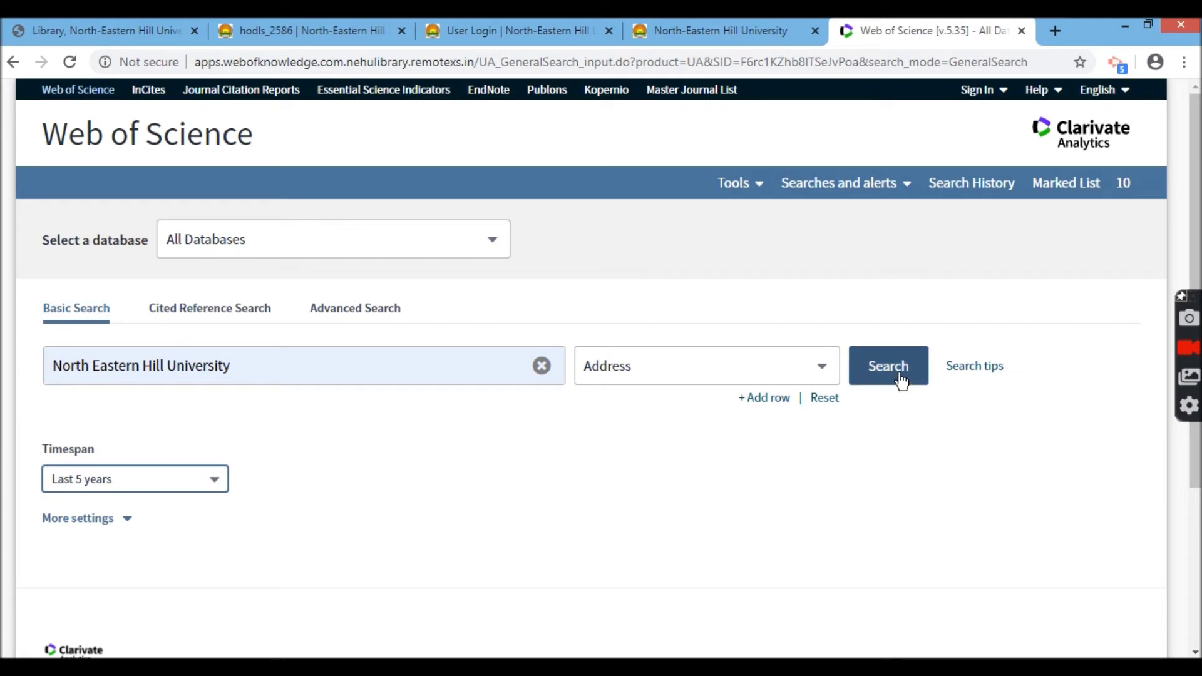
click(871, 366)
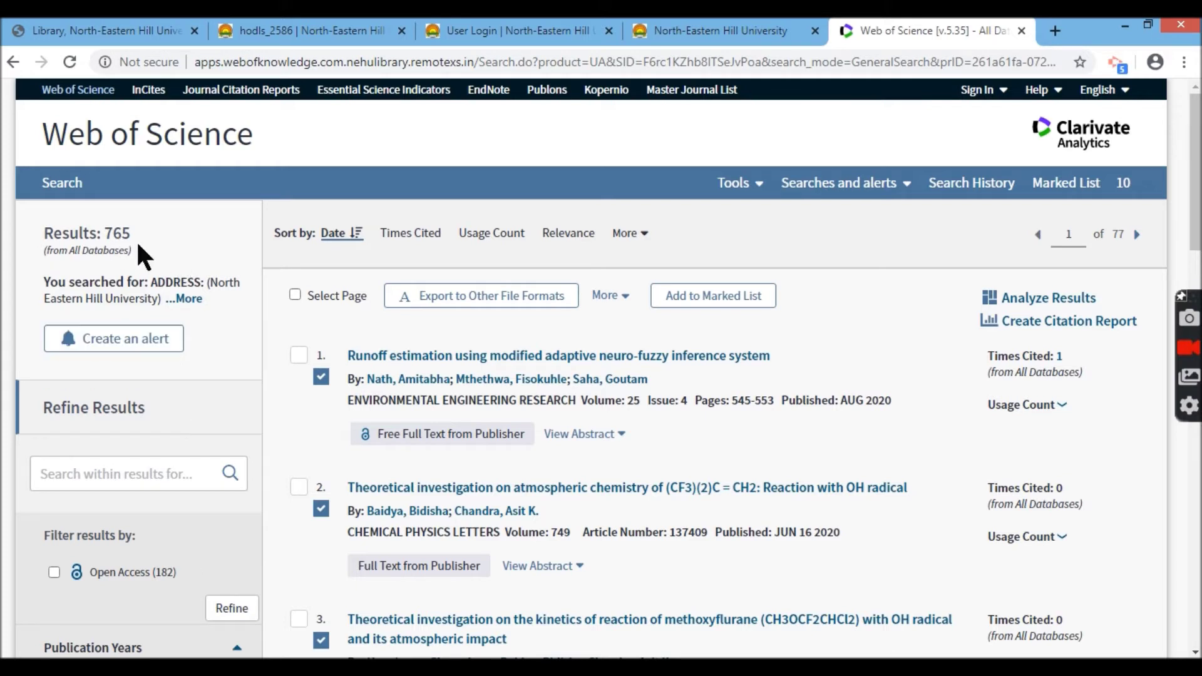
Step: Highlight the 'Results: 765' count and scroll through the first results page and back
drag(131, 234, 45, 234)
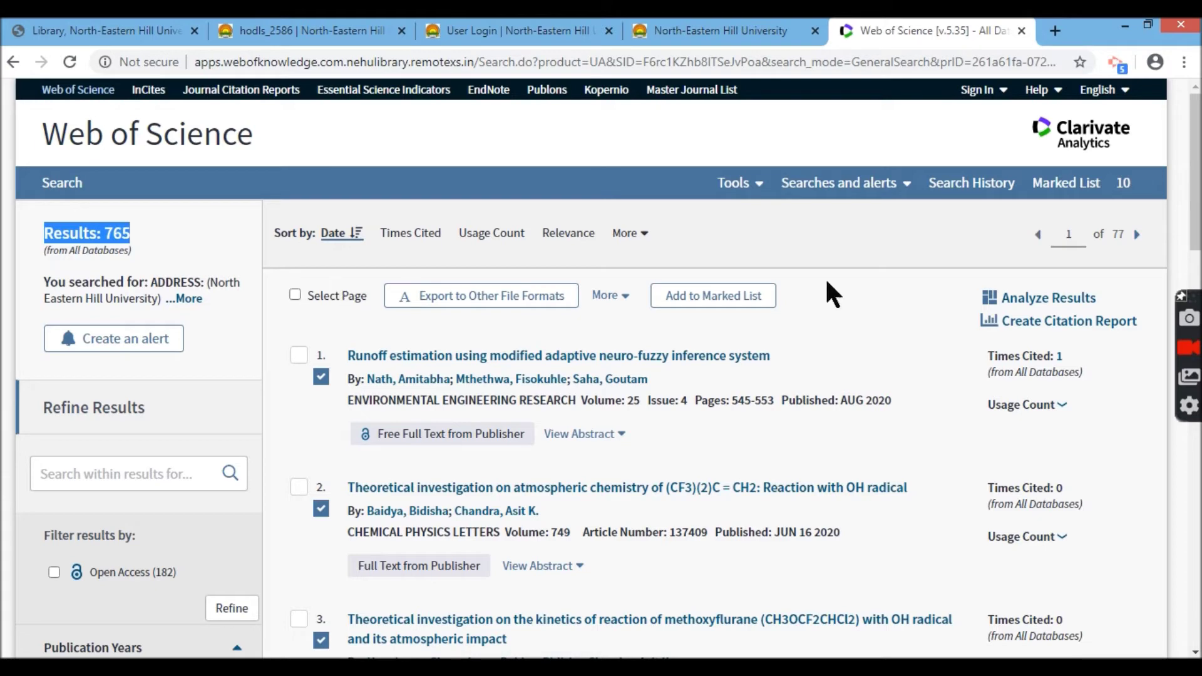
scroll(824, 277, down, 3)
scroll(601, 369, down, 1)
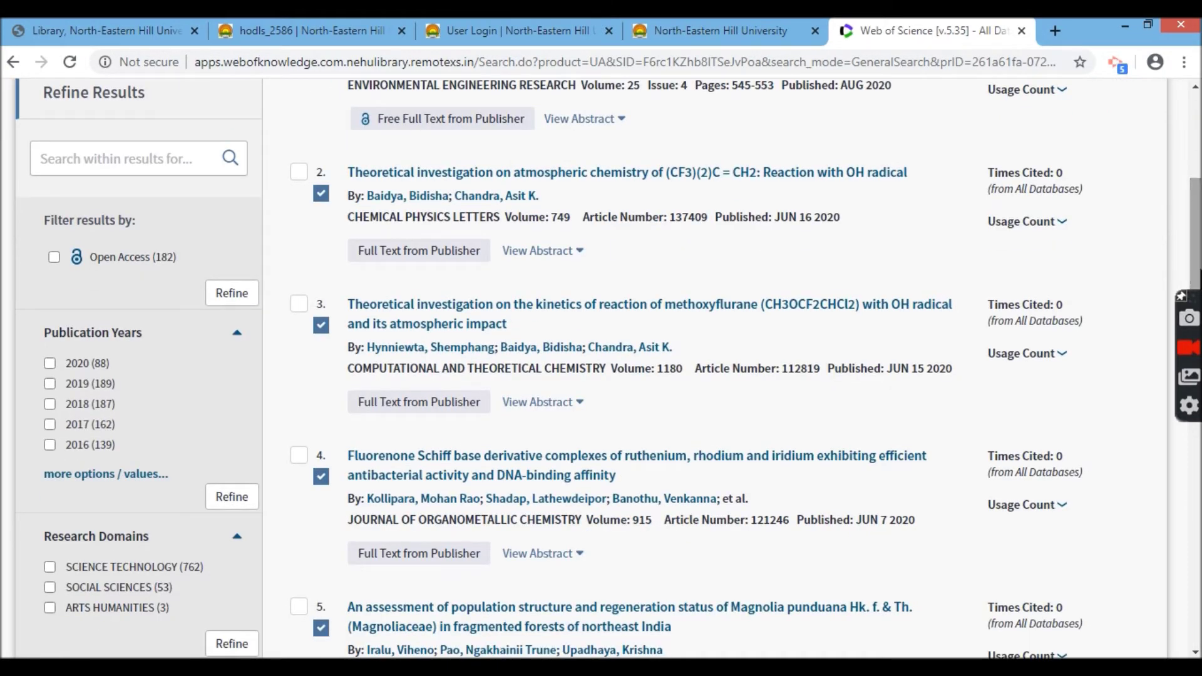
drag(1196, 233, 1195, 332)
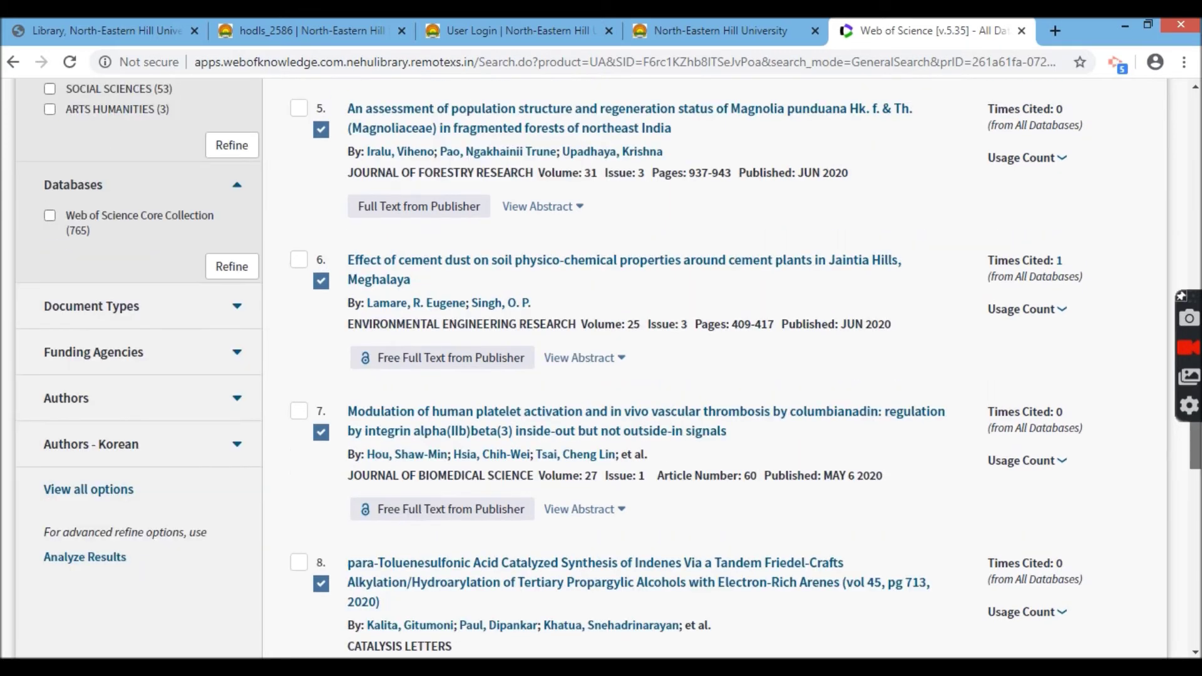
drag(1196, 419, 1197, 167)
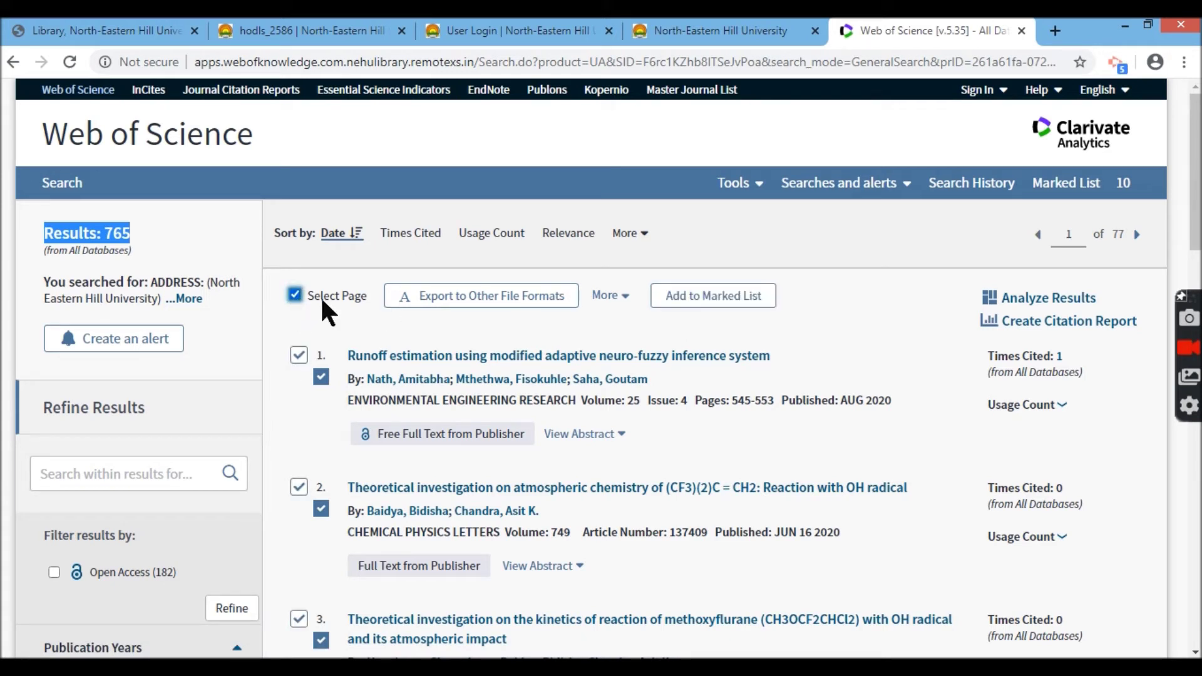
Step: Scroll the results and untick Select Page so no first-page records are selected
scroll(307, 366, down, 15)
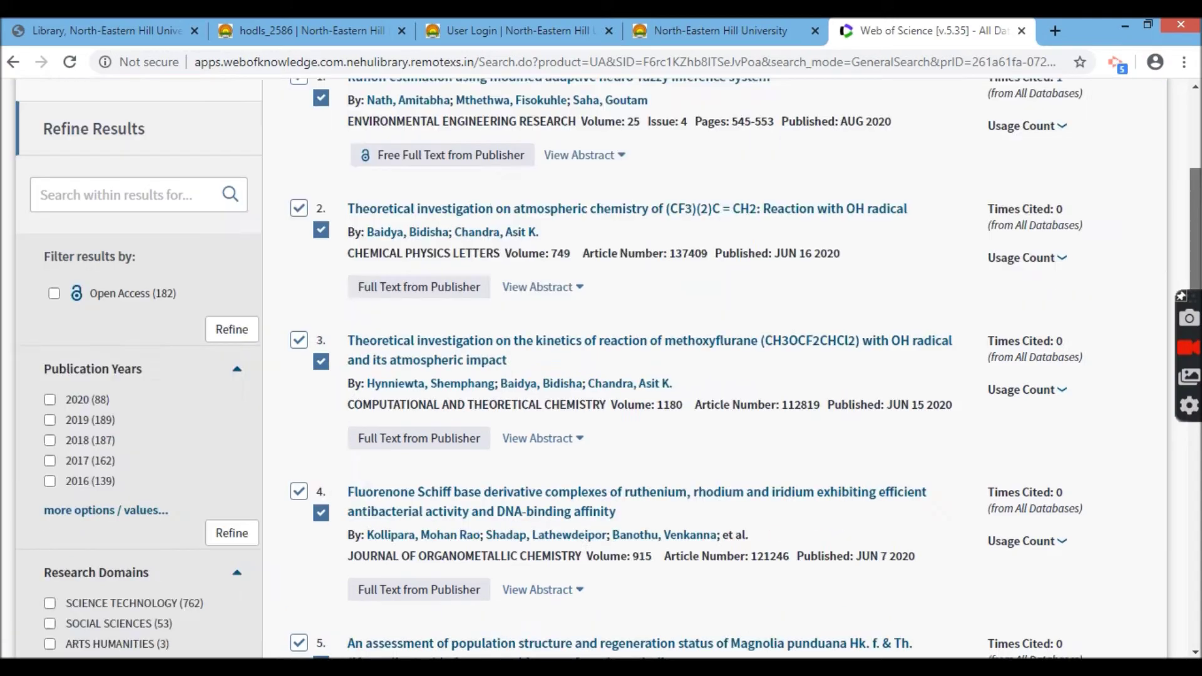
scroll(306, 366, down, 3)
scroll(306, 366, up, 20)
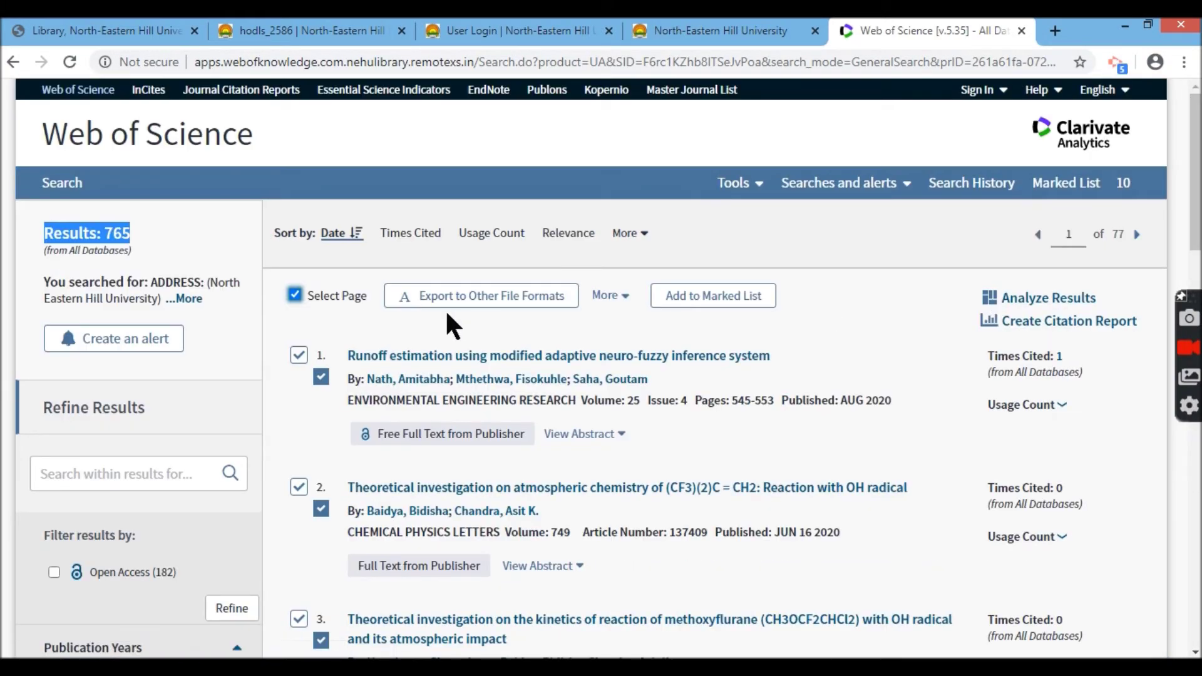
click(294, 294)
Step: Add all records on the first results page to the Marked List, bringing it to 12
click(713, 295)
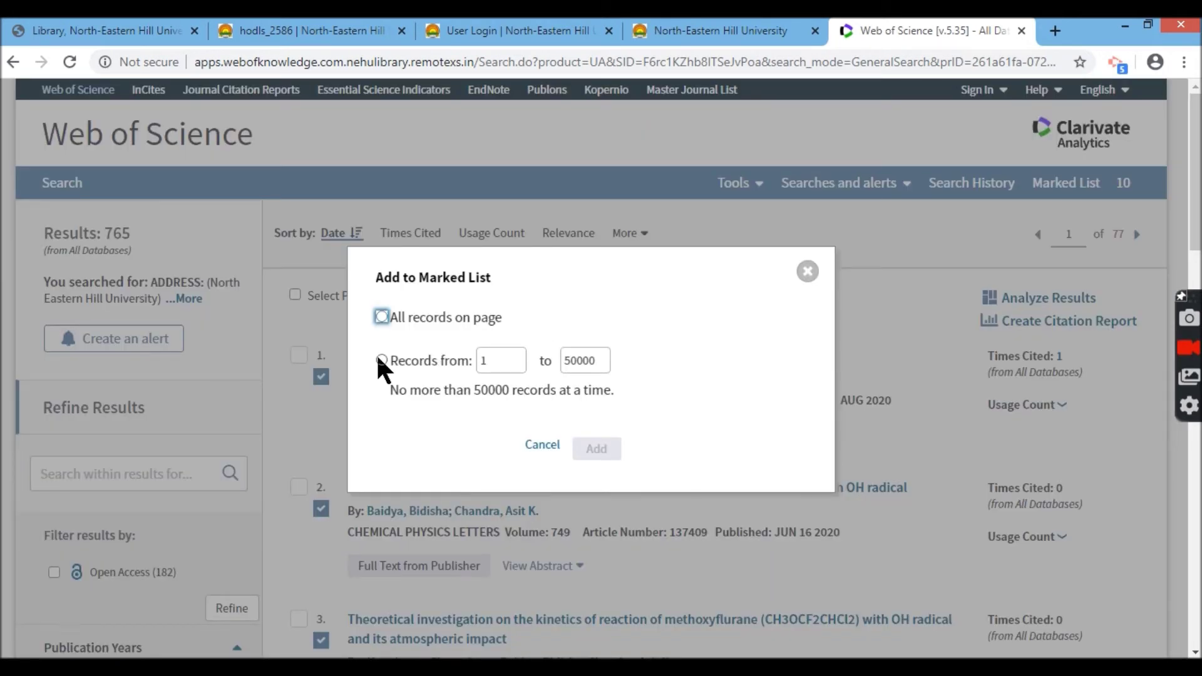
click(381, 316)
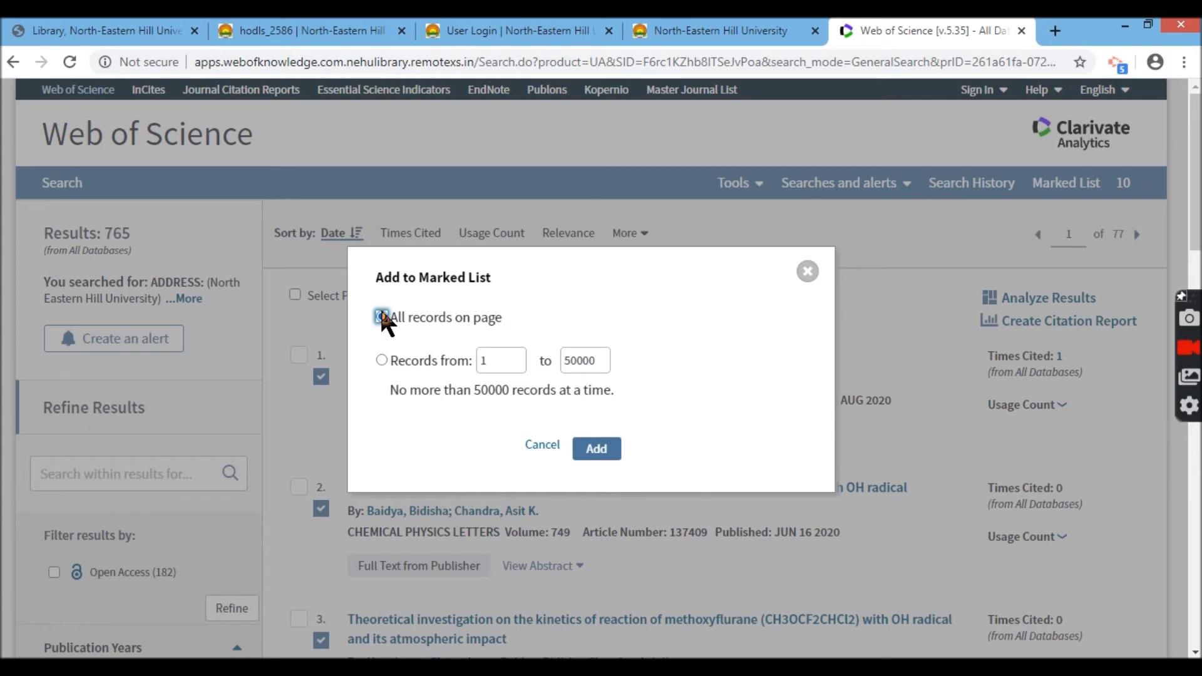
click(603, 449)
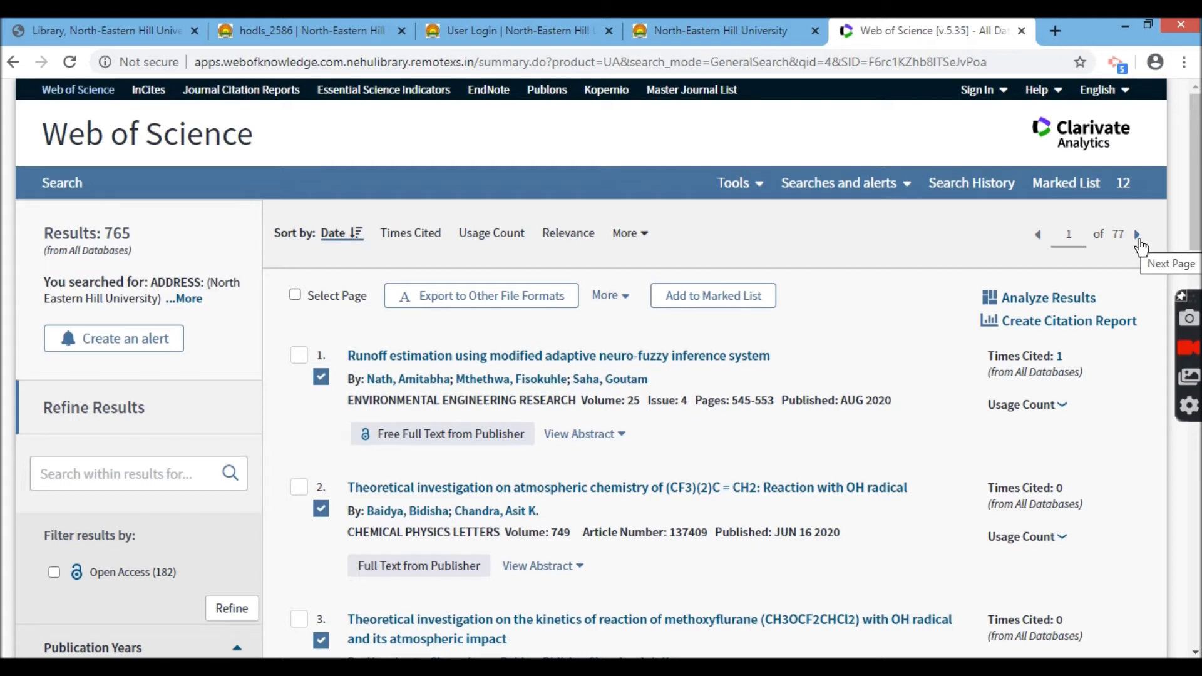
Step: Move to results page 2 and add records 1 to 765 to the Marked List
click(1137, 234)
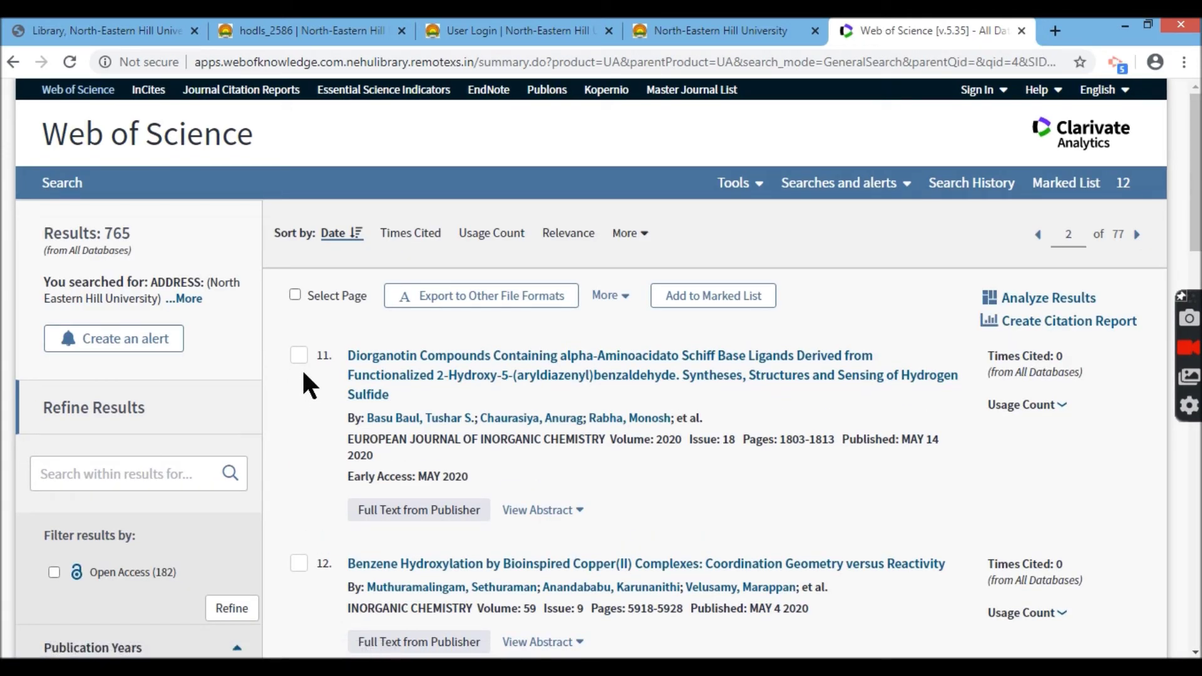
click(705, 297)
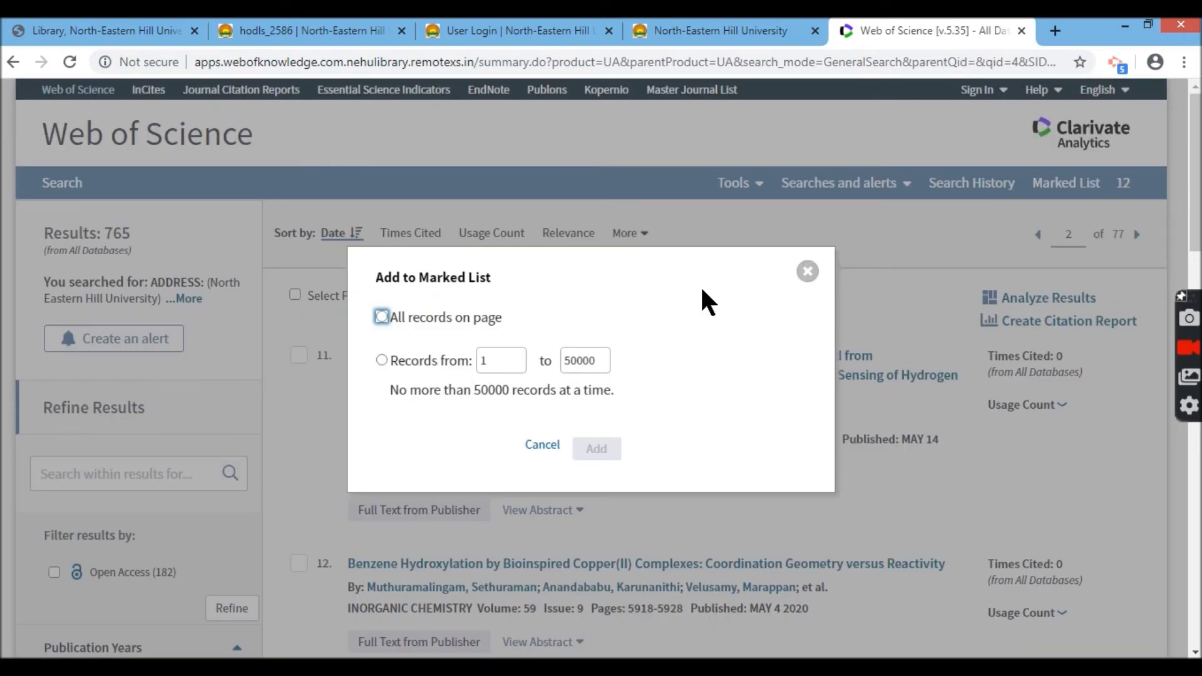
click(381, 360)
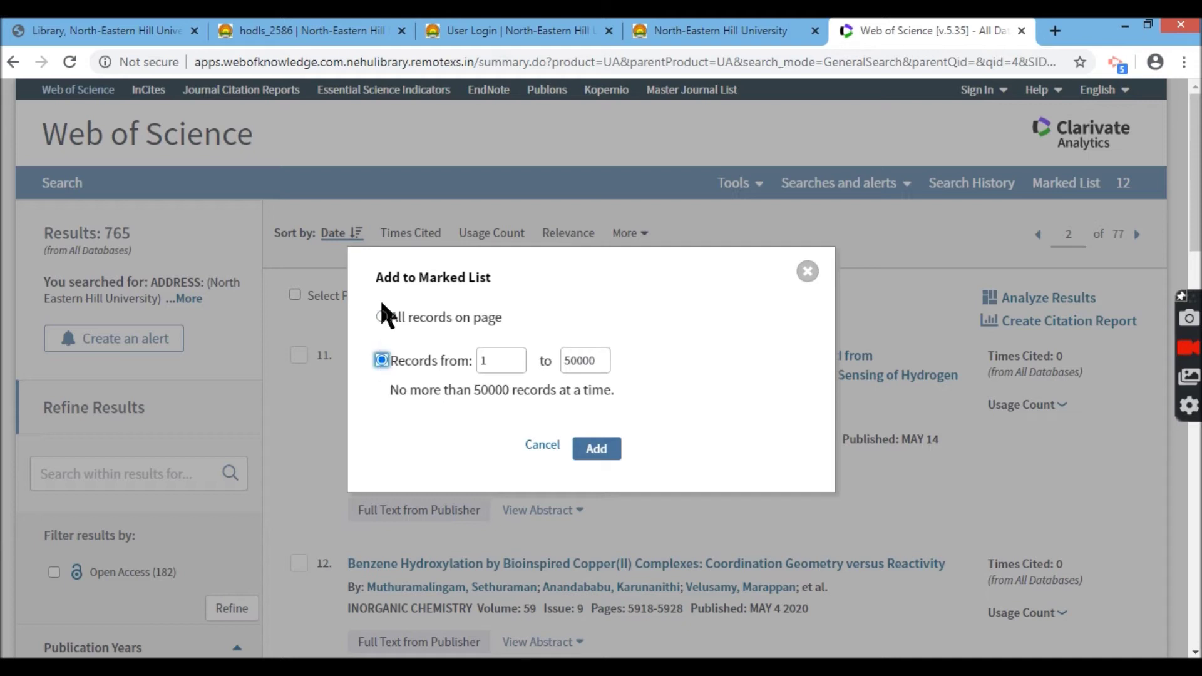
click(380, 317)
click(382, 361)
drag(597, 360, 567, 361)
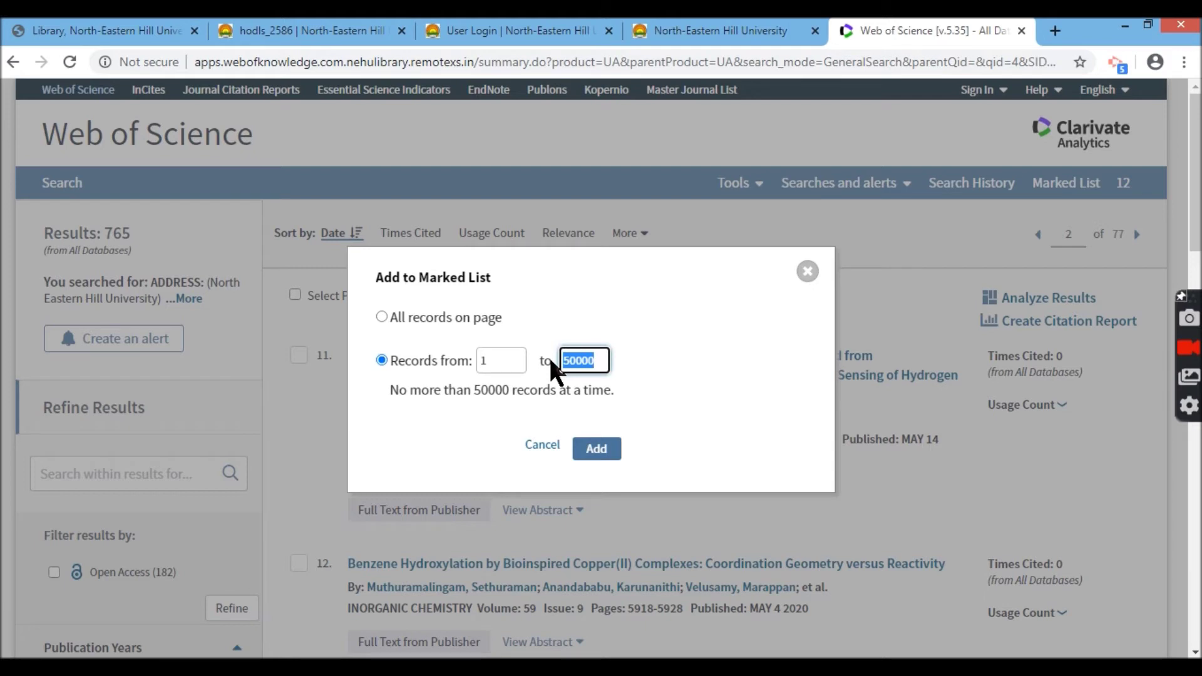
text(765)
click(596, 448)
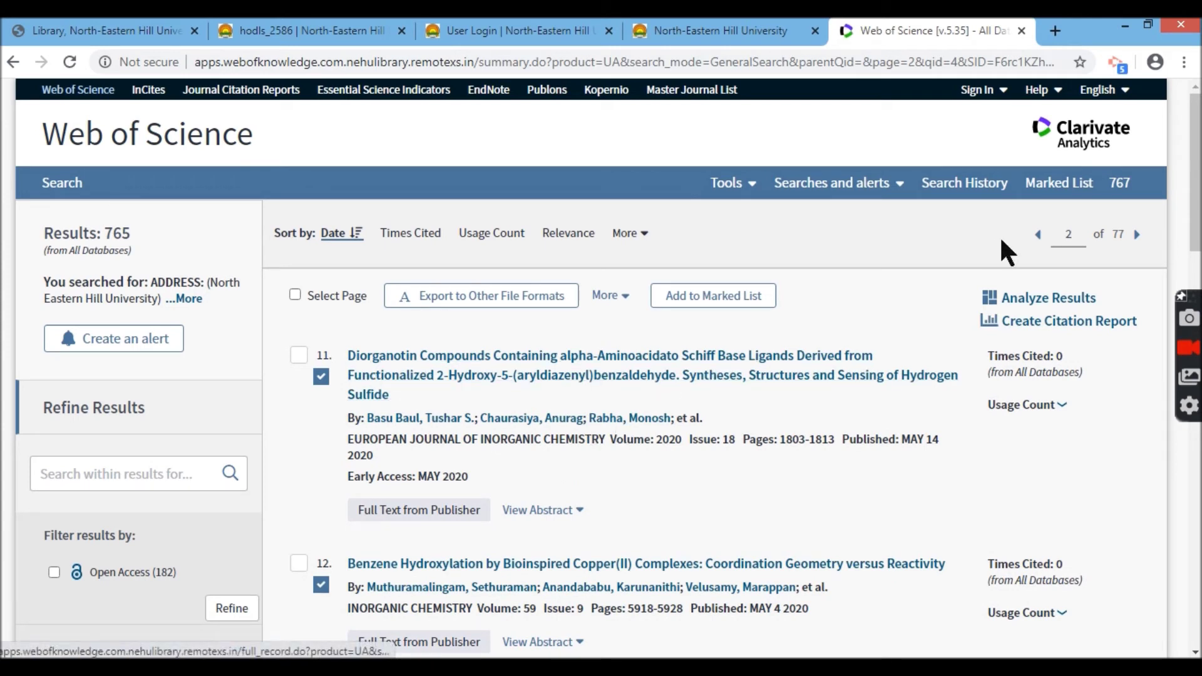
Step: Move the results list on to page 3
double_click(1067, 238)
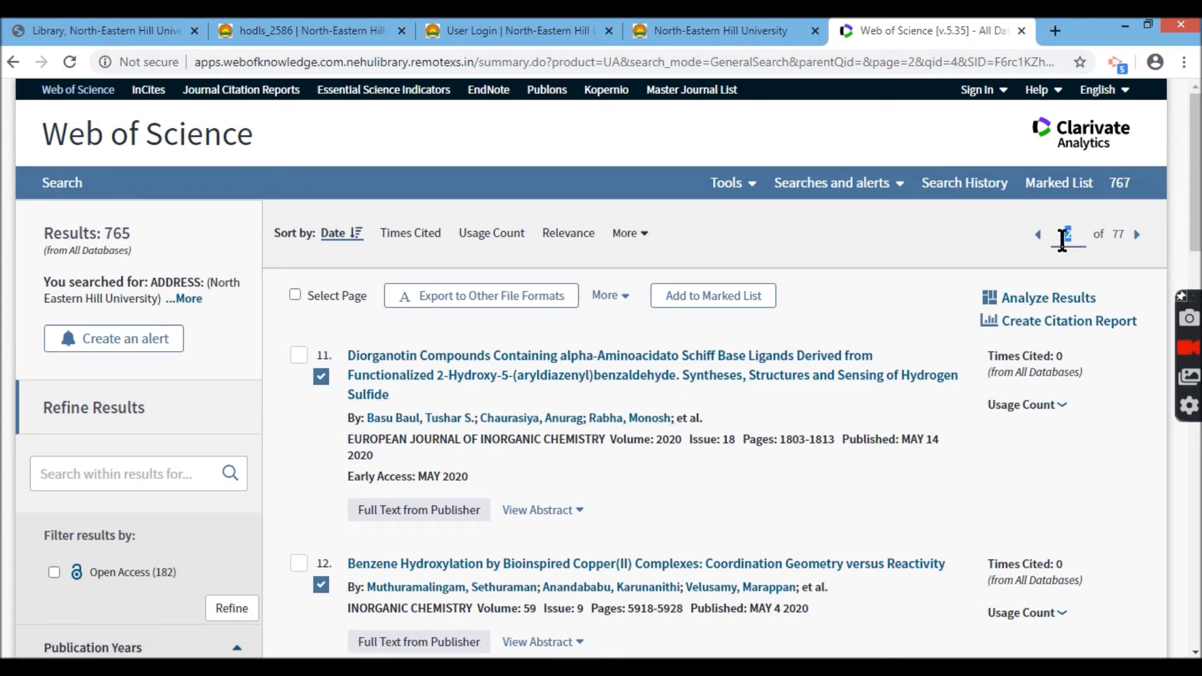
click(1136, 235)
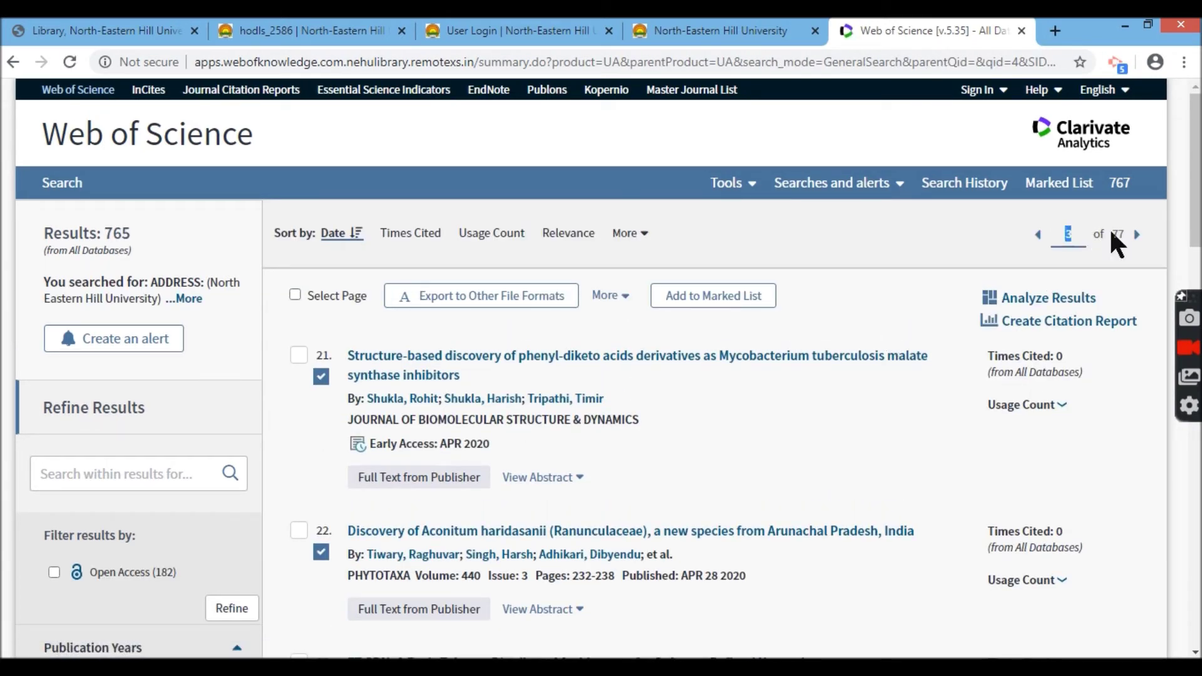
key(Right)
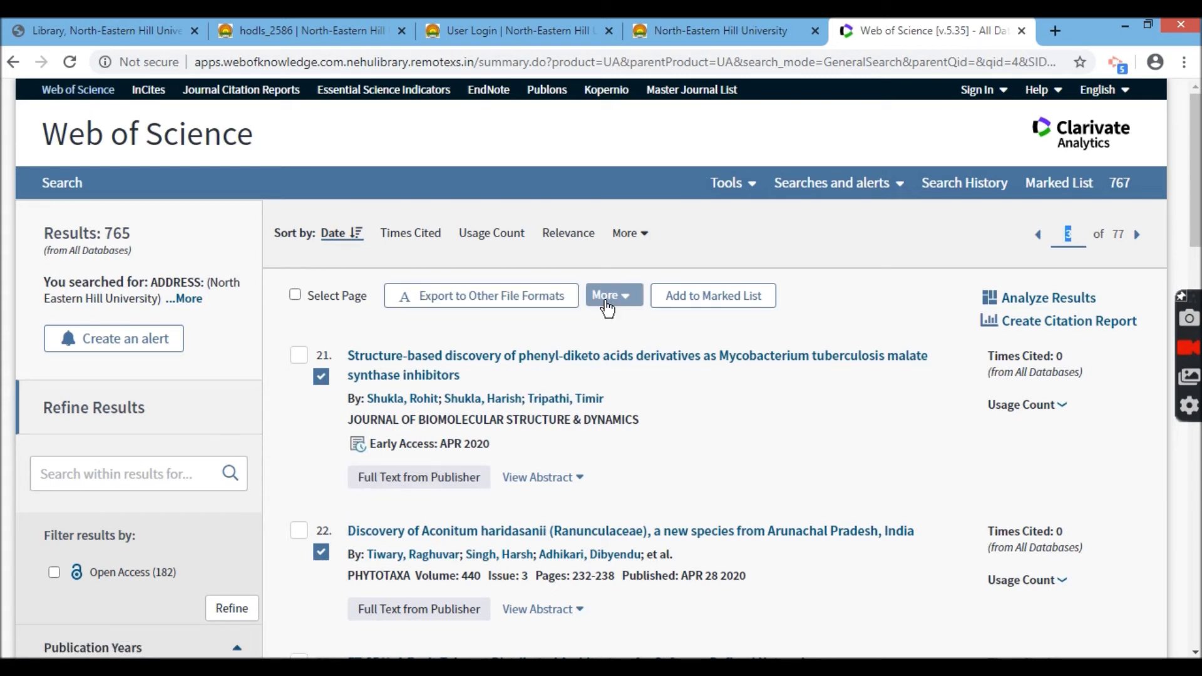
click(509, 298)
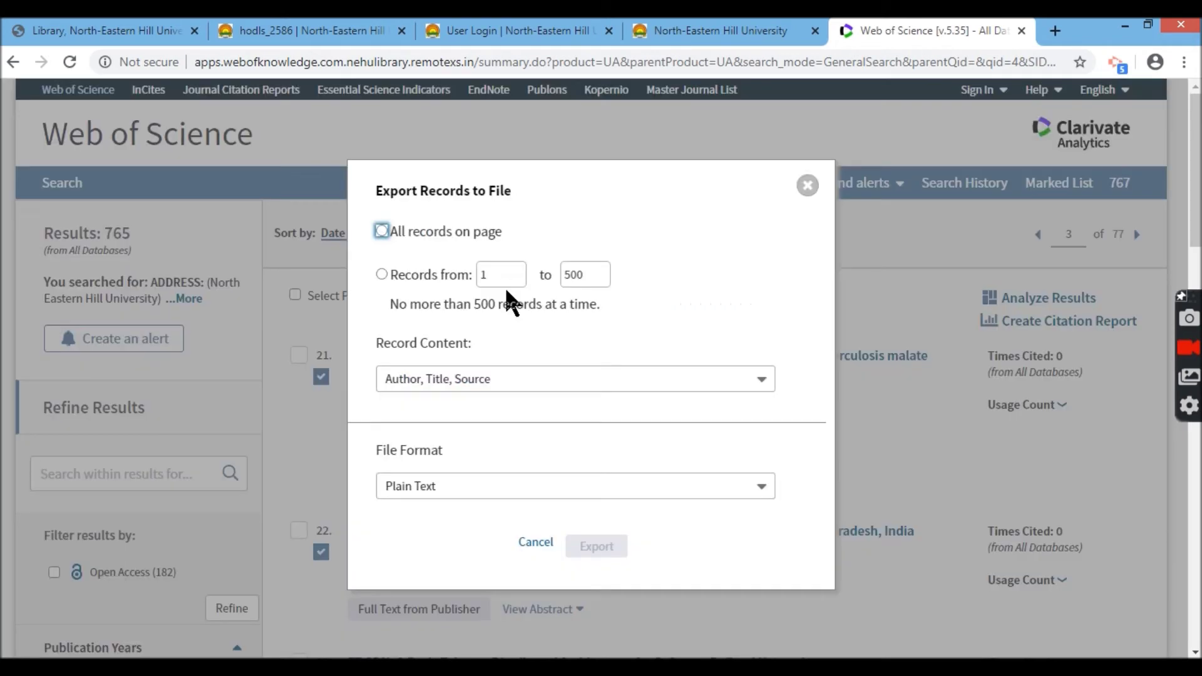
click(514, 381)
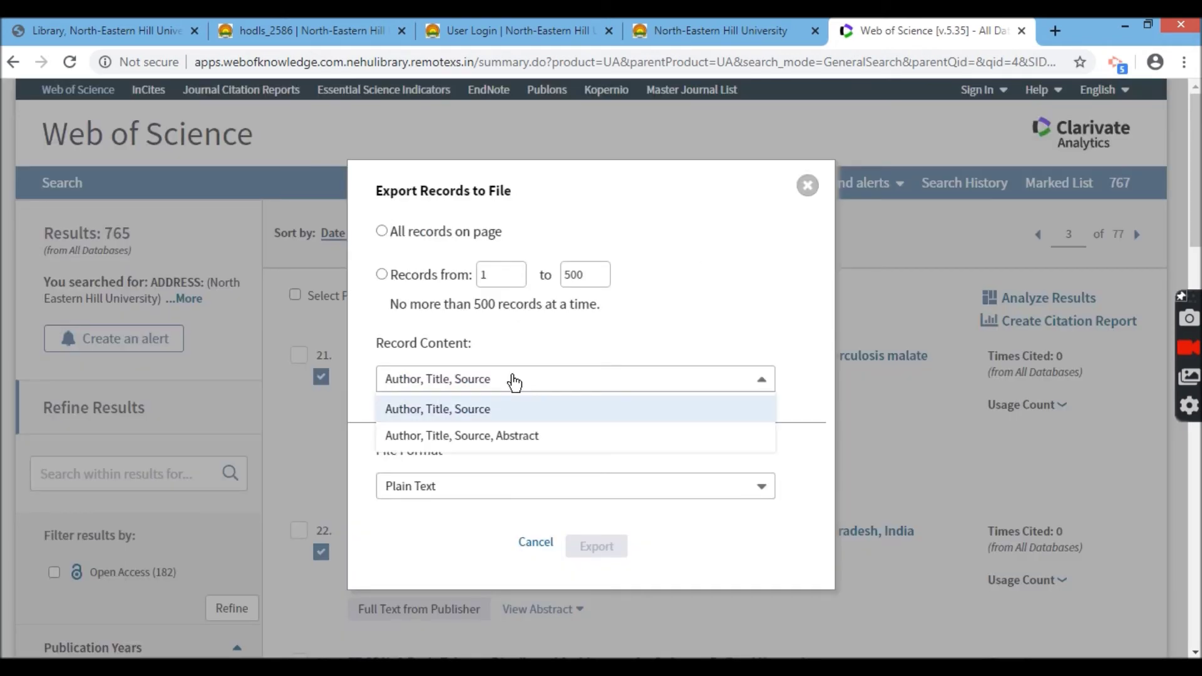
click(460, 413)
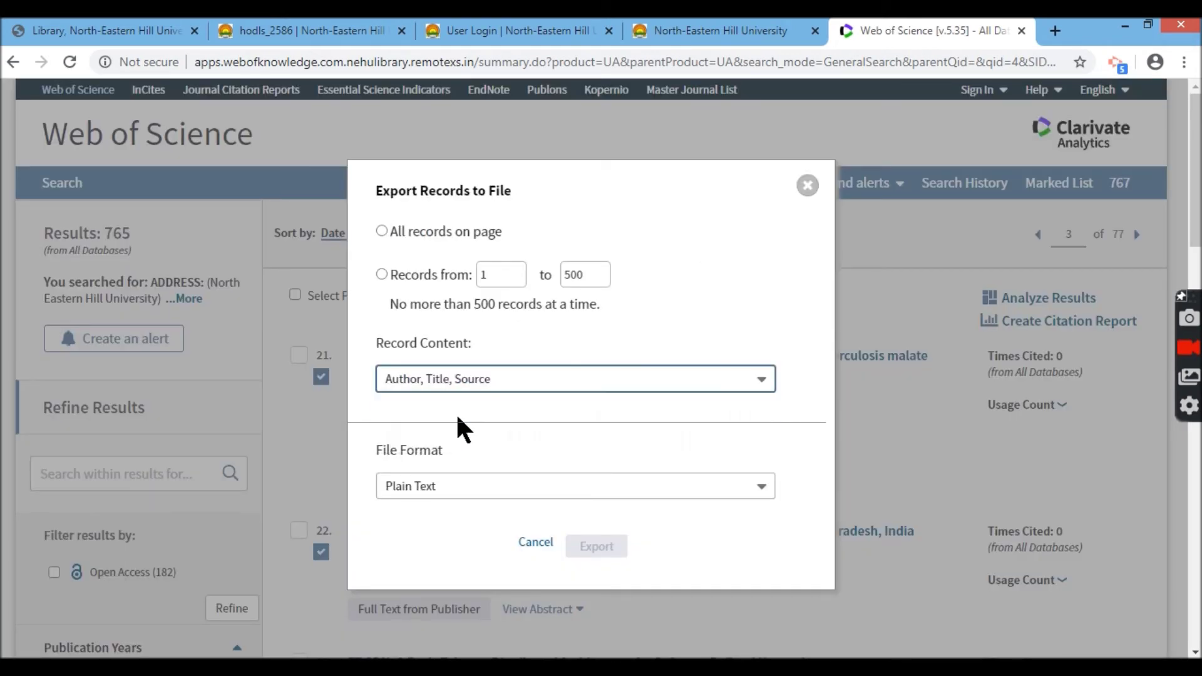
click(450, 495)
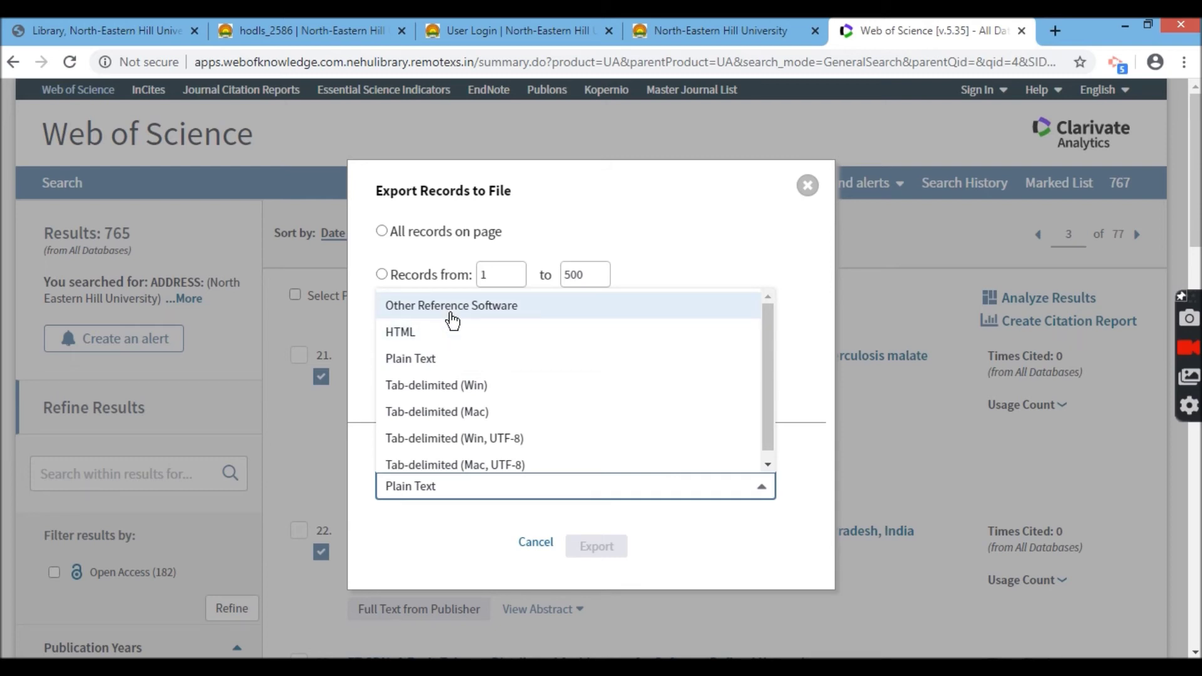
click(806, 188)
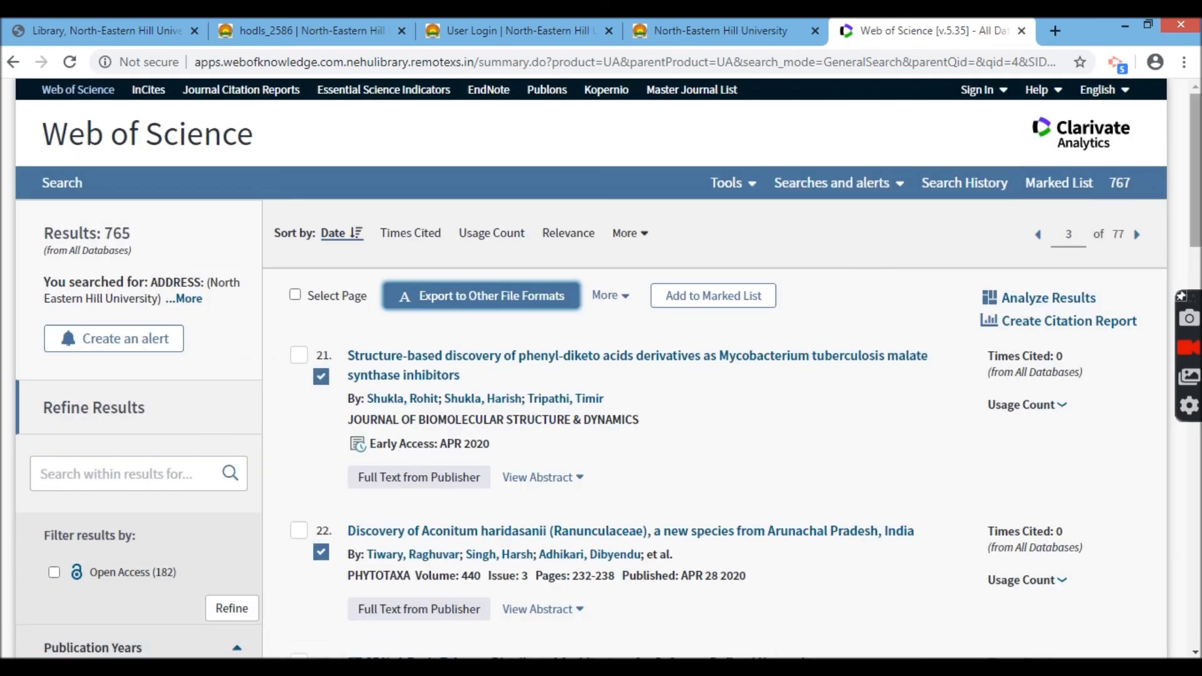
Step: Reopen the file export options, choose Tab-delimited (Win) format and a numbered record range
scroll(688, 376, down, 12)
scroll(986, 535, down, 8)
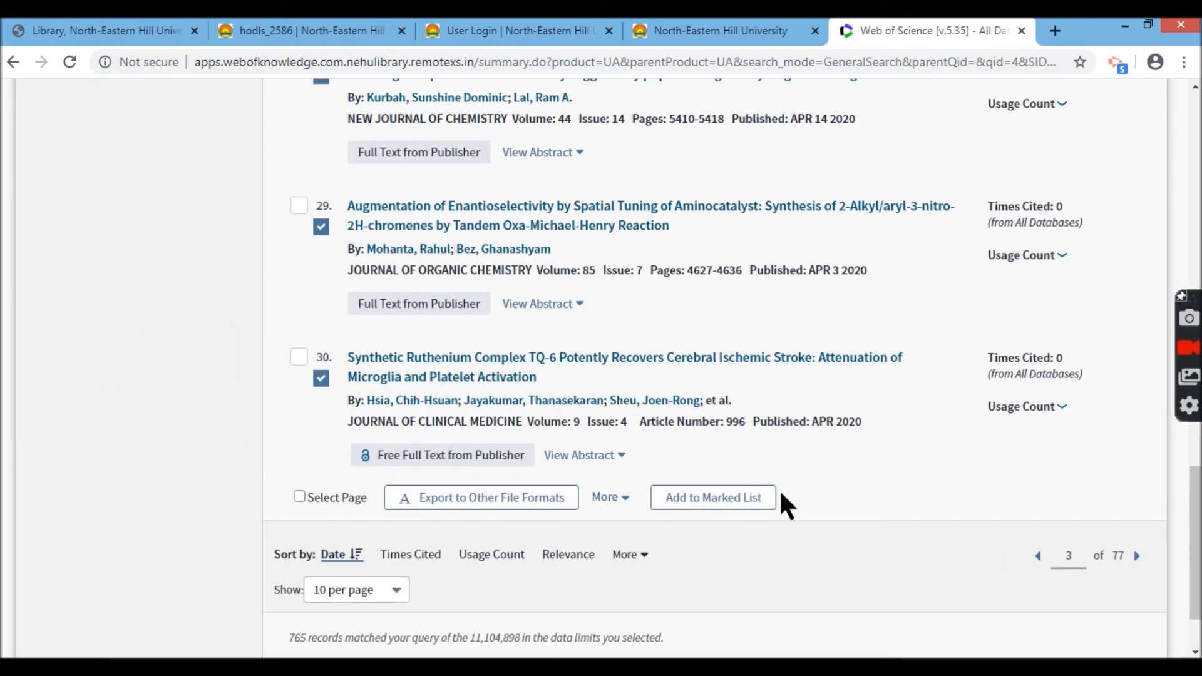
click(570, 504)
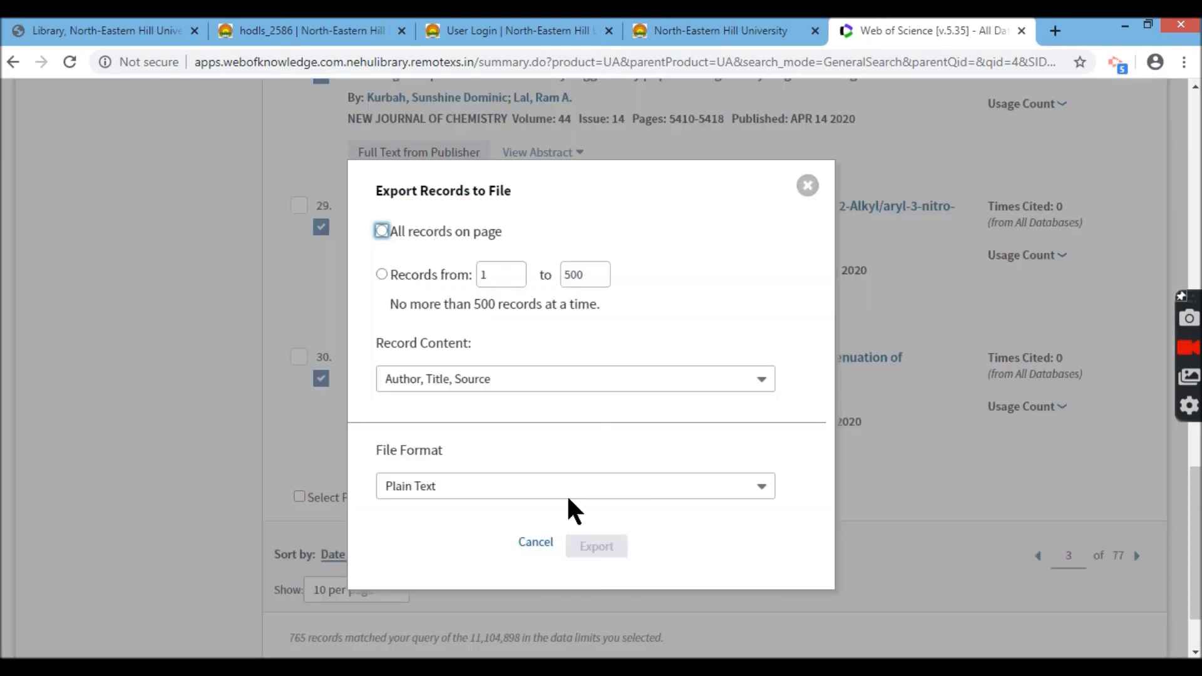
click(492, 498)
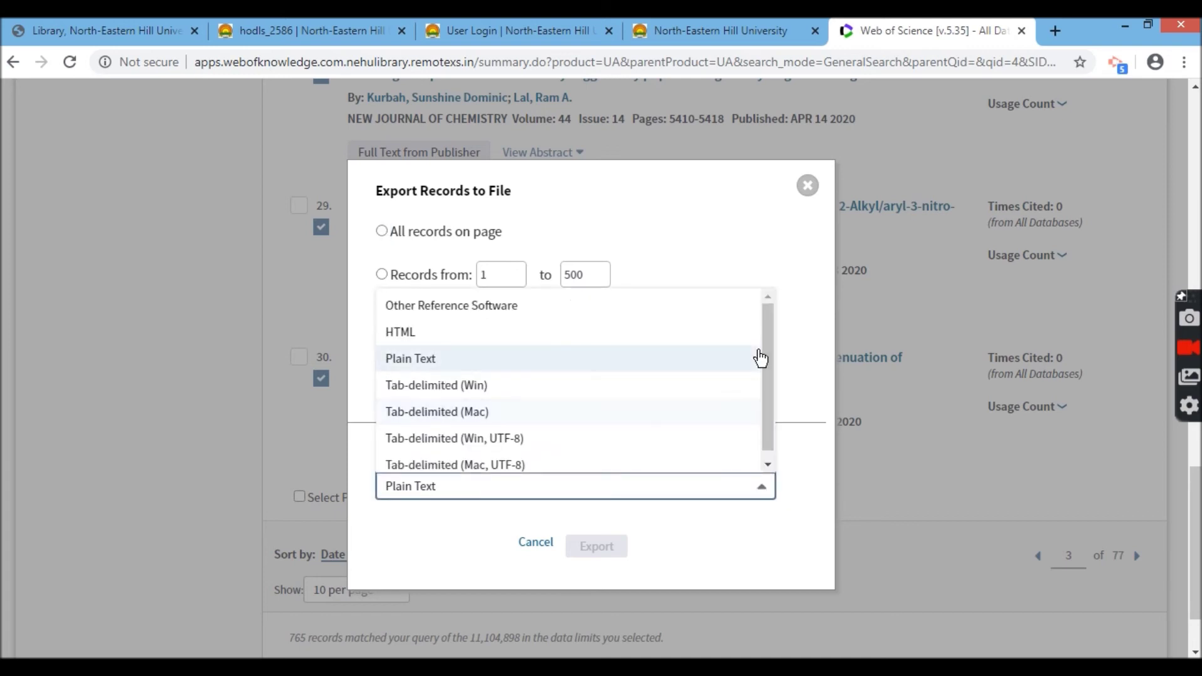
click(507, 305)
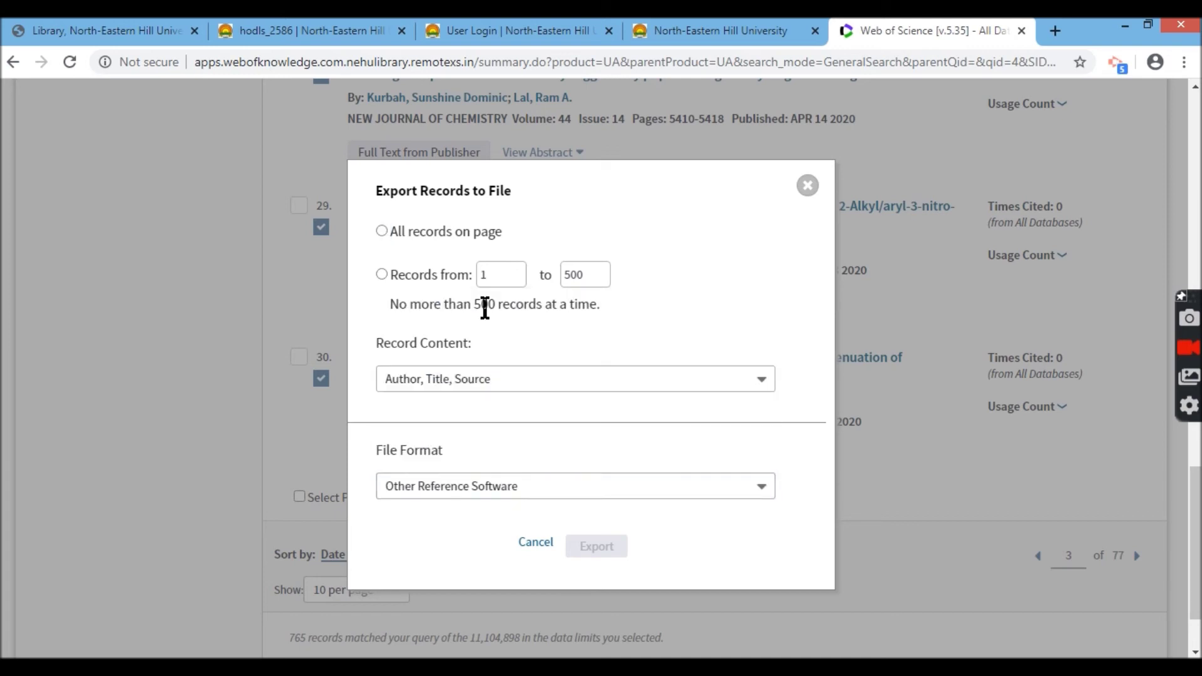
click(517, 487)
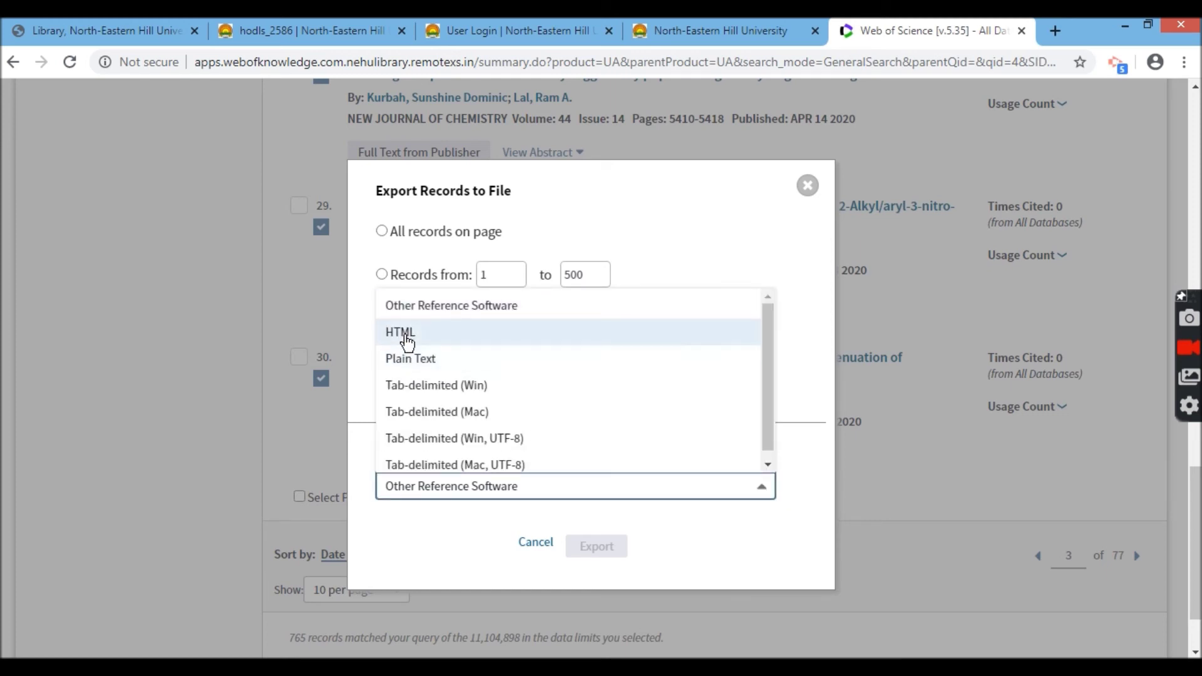
click(410, 358)
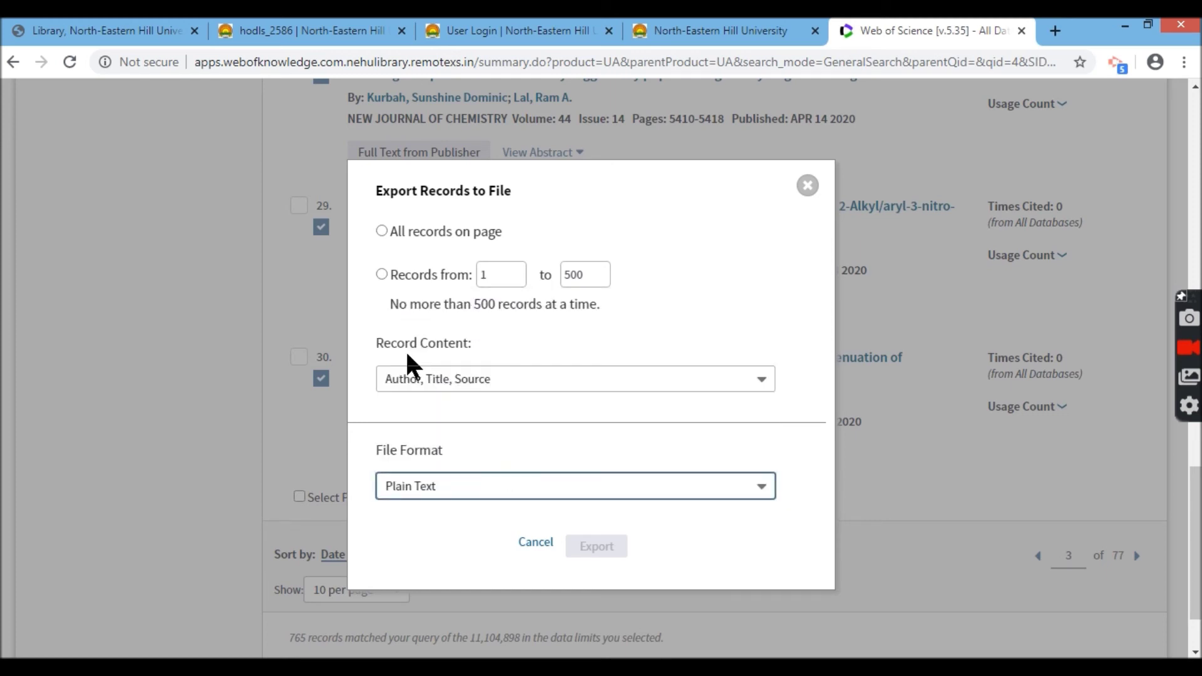
click(487, 495)
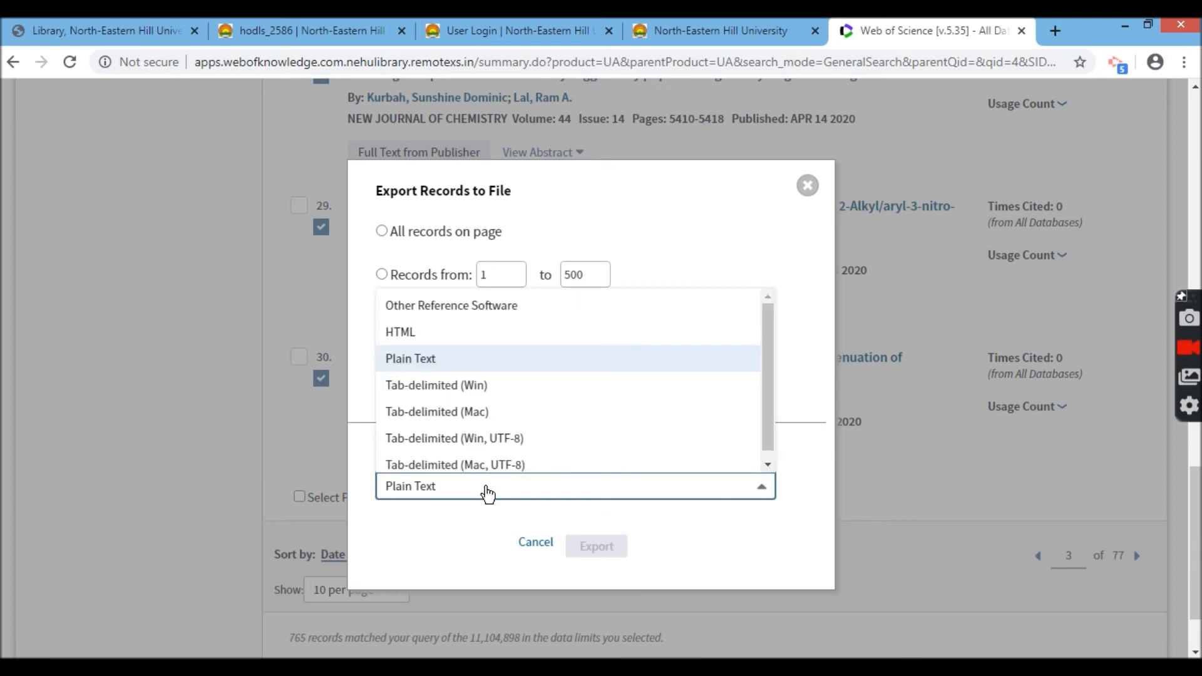
click(427, 385)
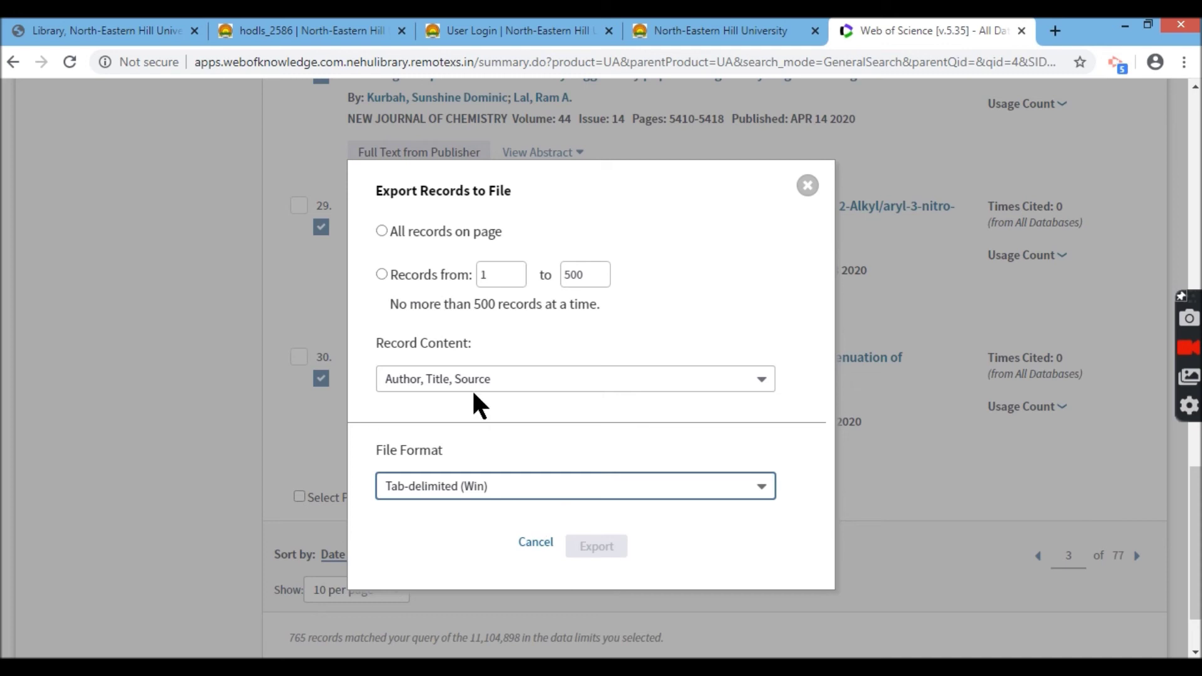
click(381, 274)
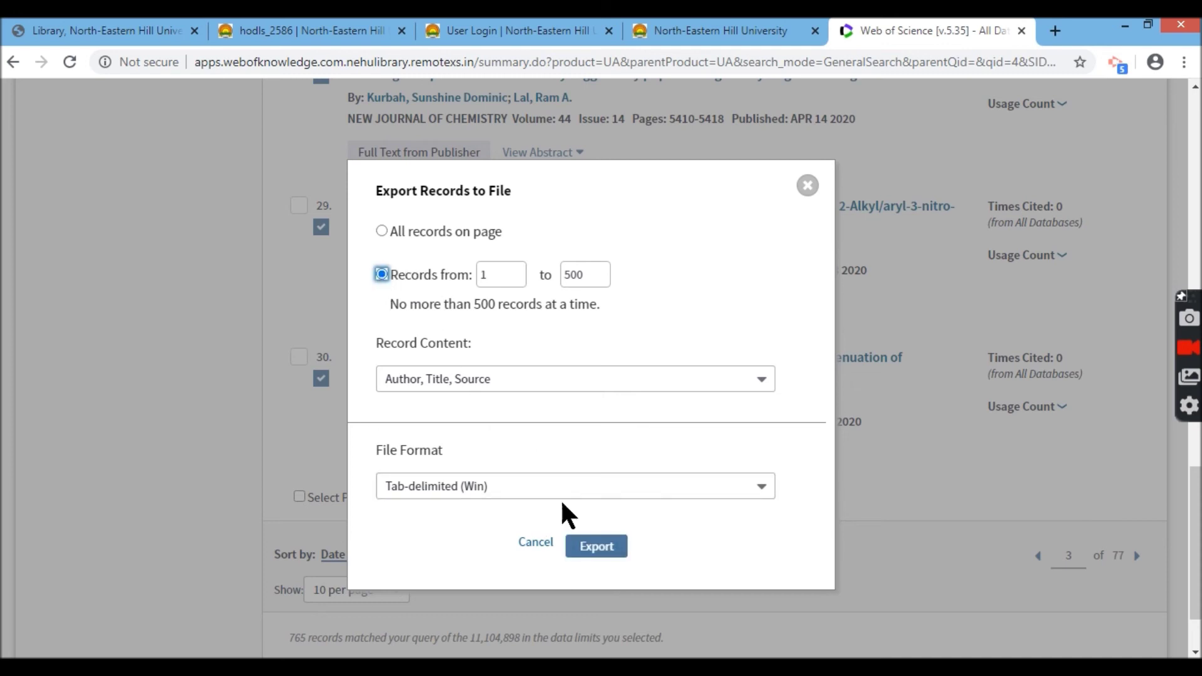
Step: Export records 1 to 500 and open the downloaded savedrecs (1).txt
click(582, 548)
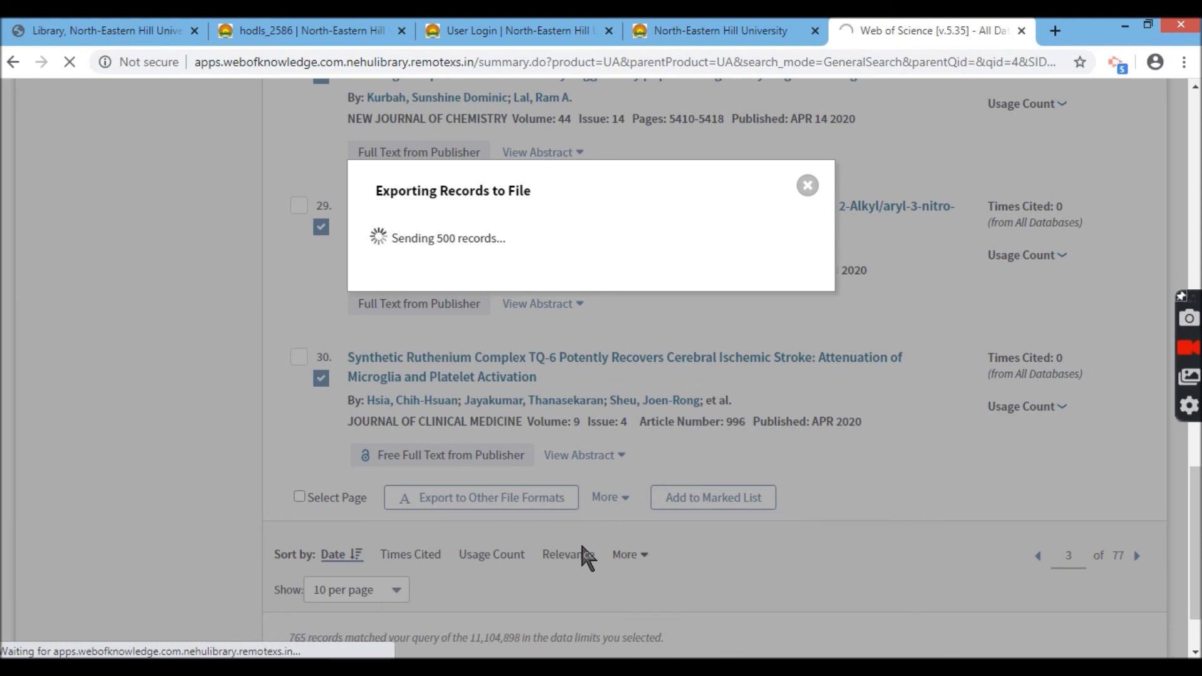
click(619, 276)
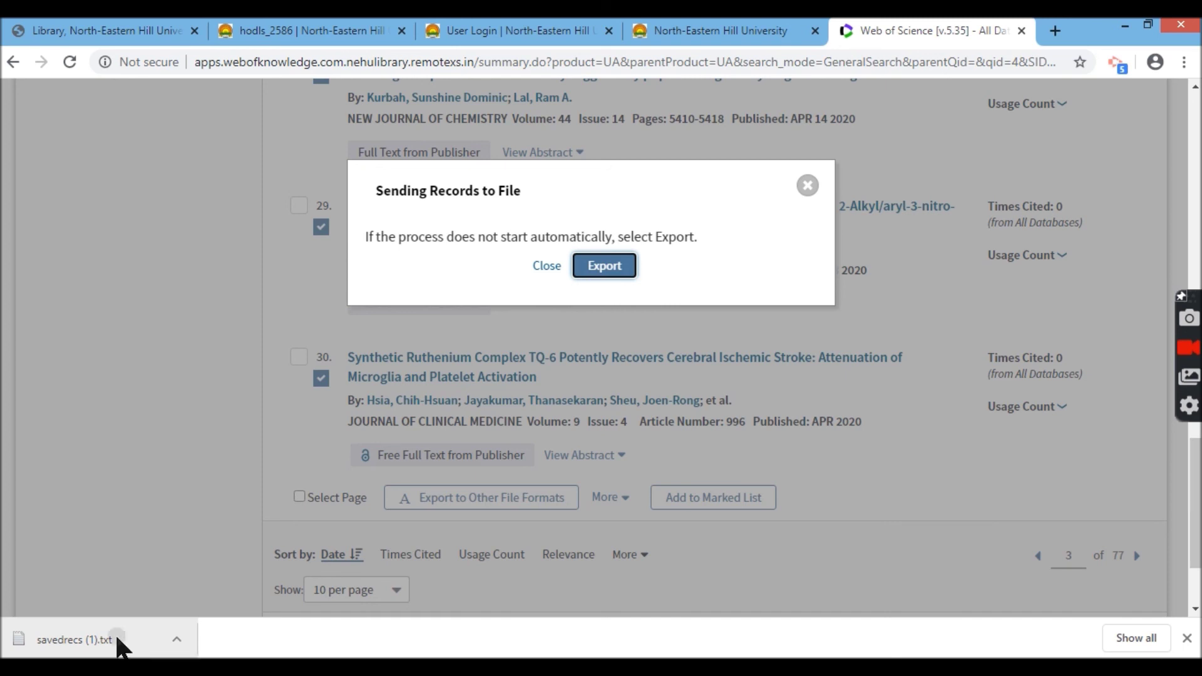
click(113, 646)
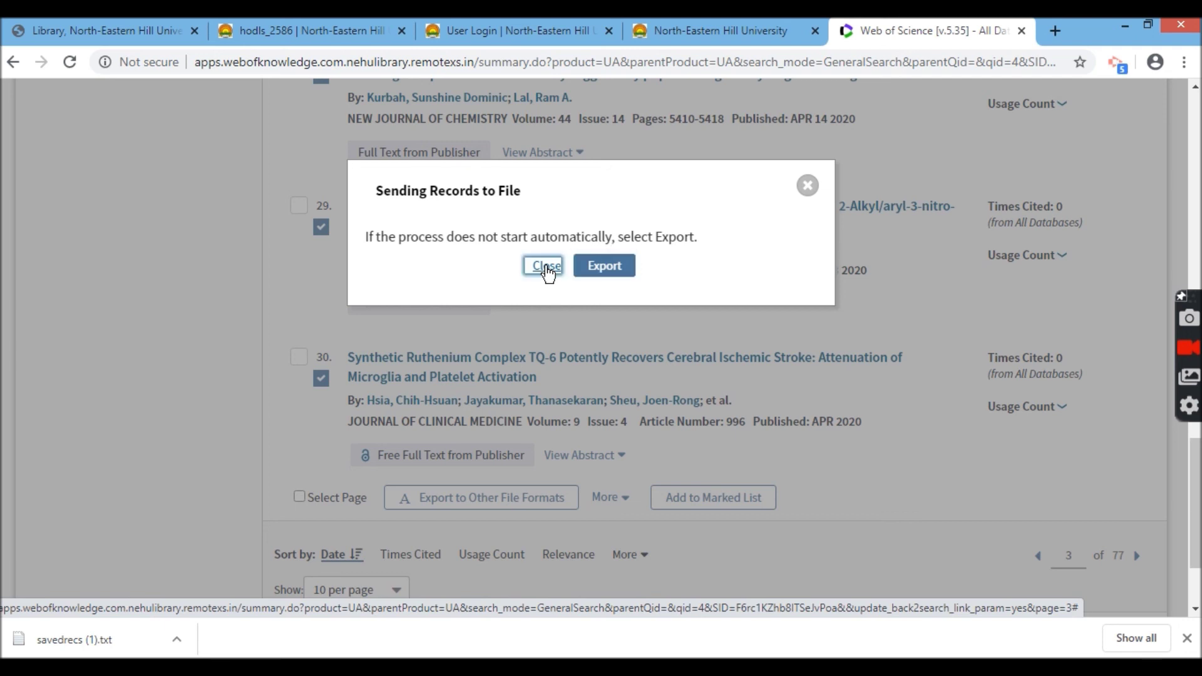
Step: Close the Sending Records to File confirmation notice
click(546, 267)
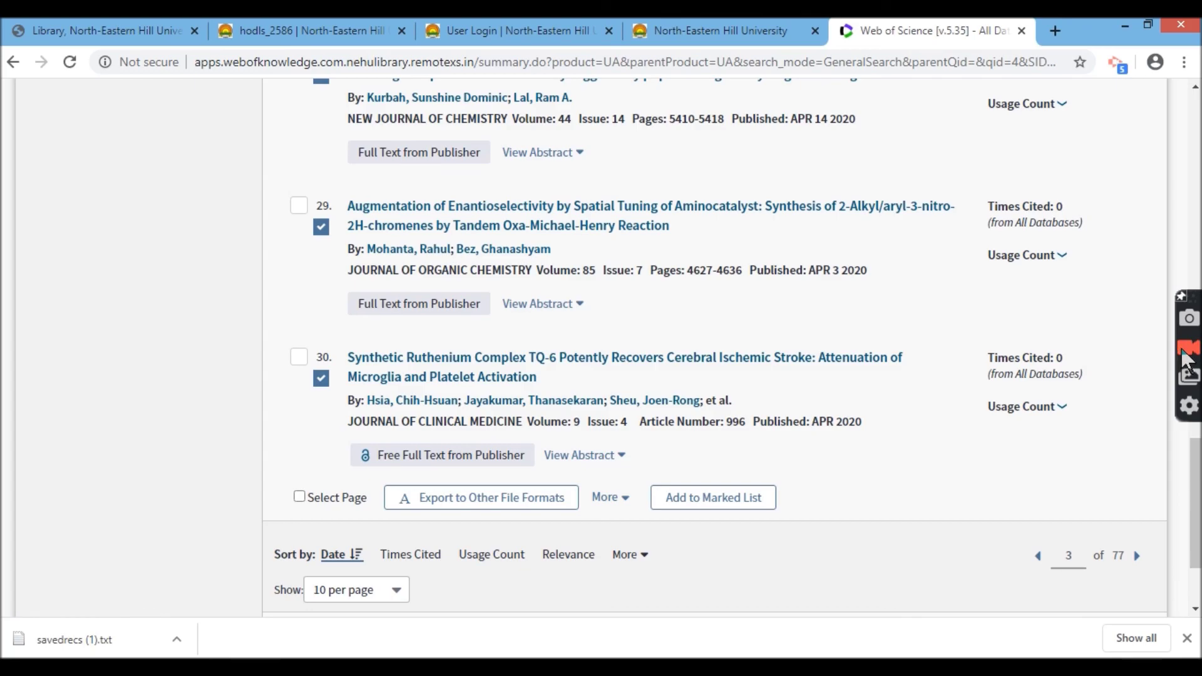